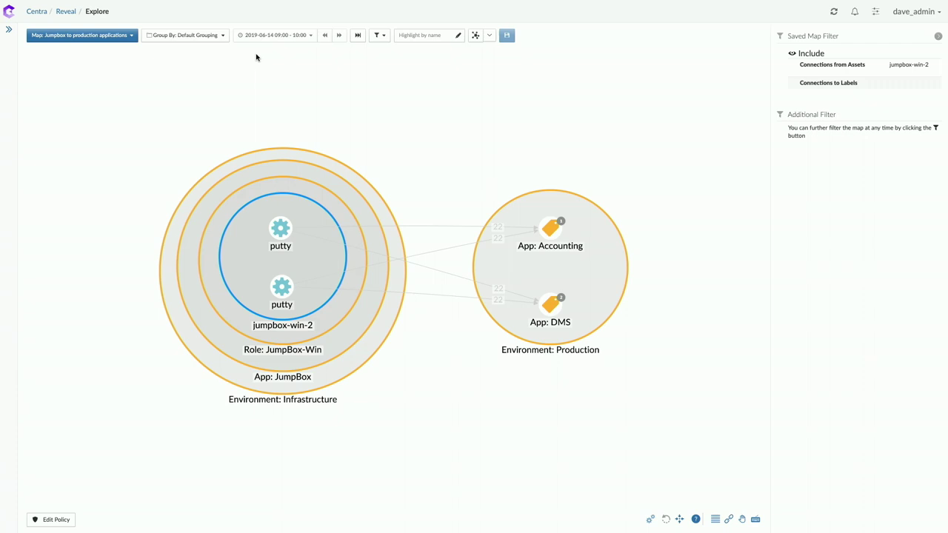
Step: Examine the App: JumpBox label, the upper putty process with its command line, and its port 22 connections to Accounting and DMS
click(350, 375)
click(314, 368)
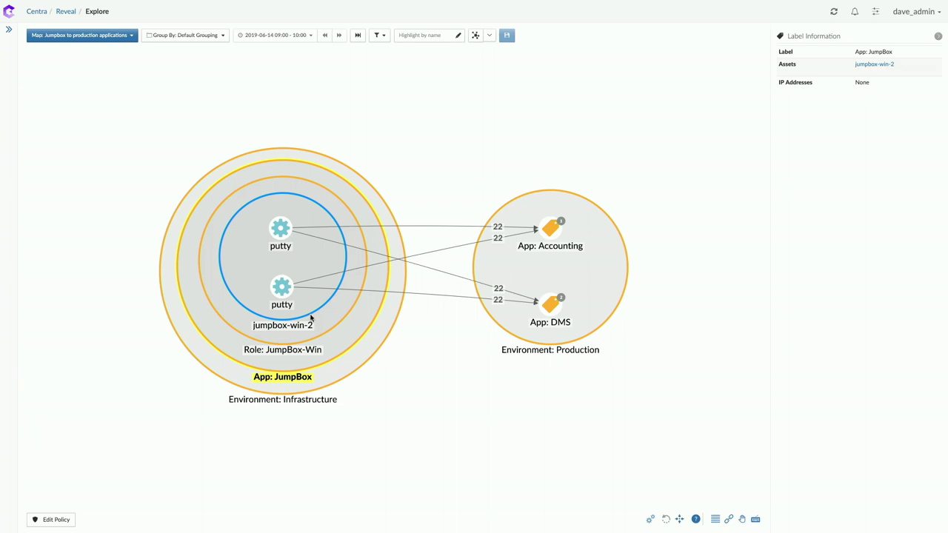
click(280, 229)
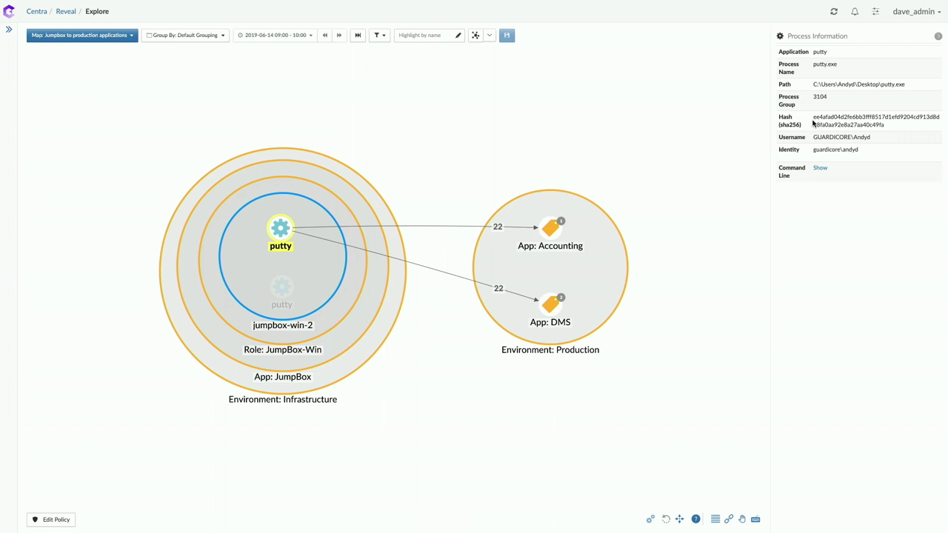
click(820, 168)
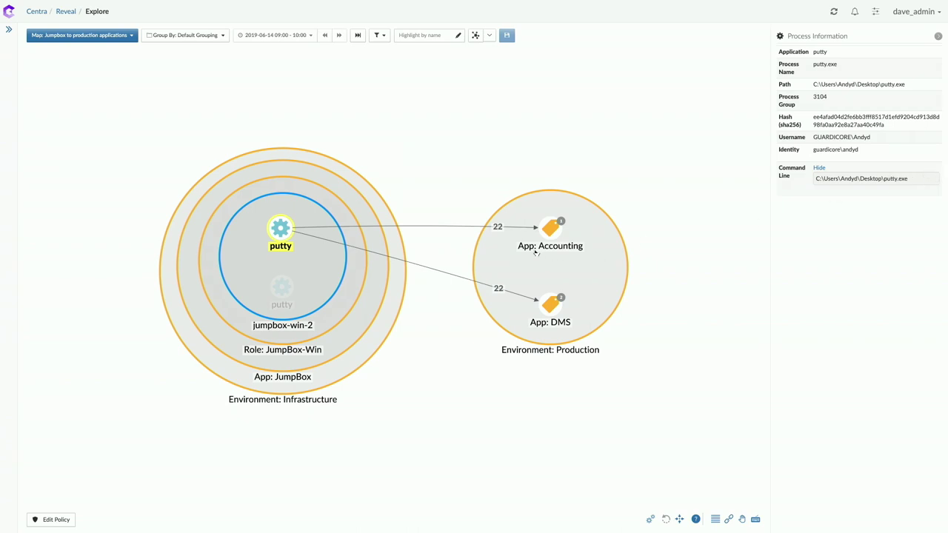
click(498, 227)
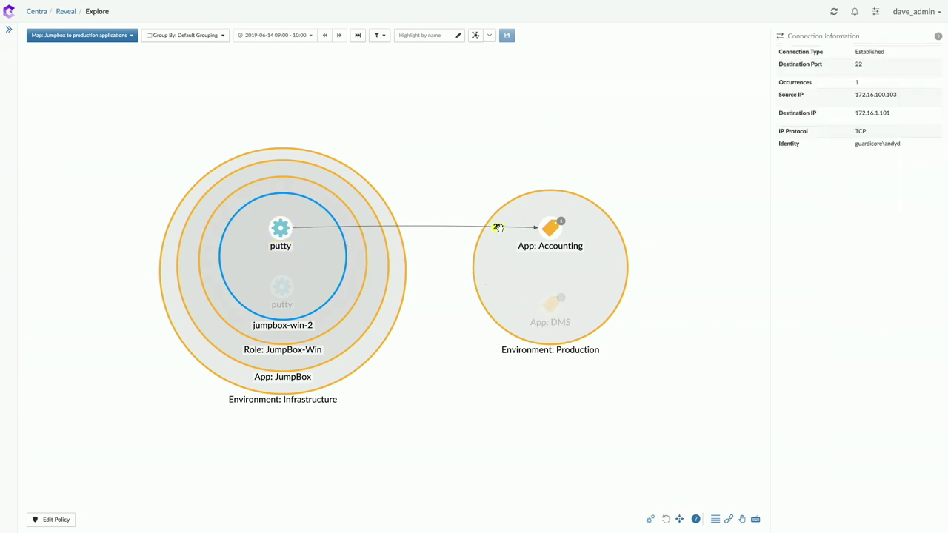
click(275, 231)
click(500, 289)
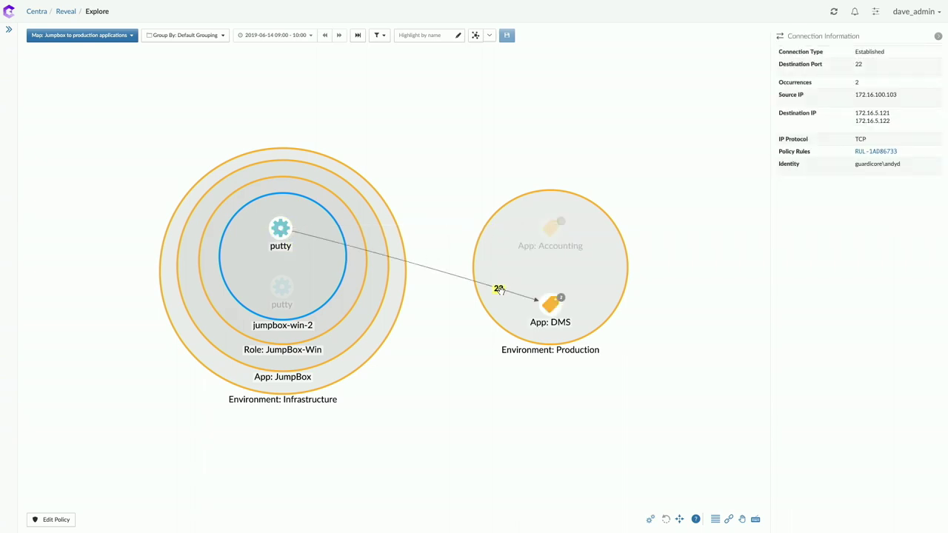
Step: Examine the lower putty process, its command line and its port 22 connection to Accounting
click(283, 288)
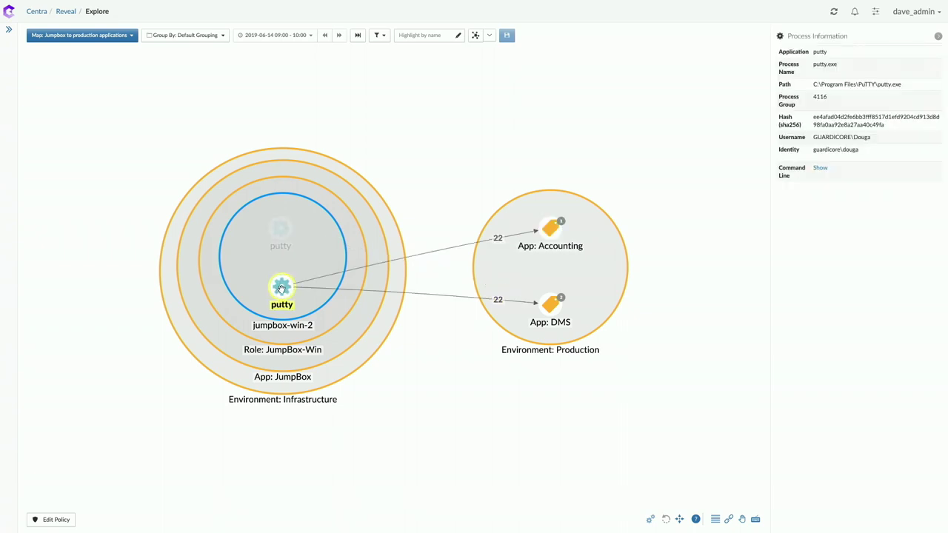
click(820, 169)
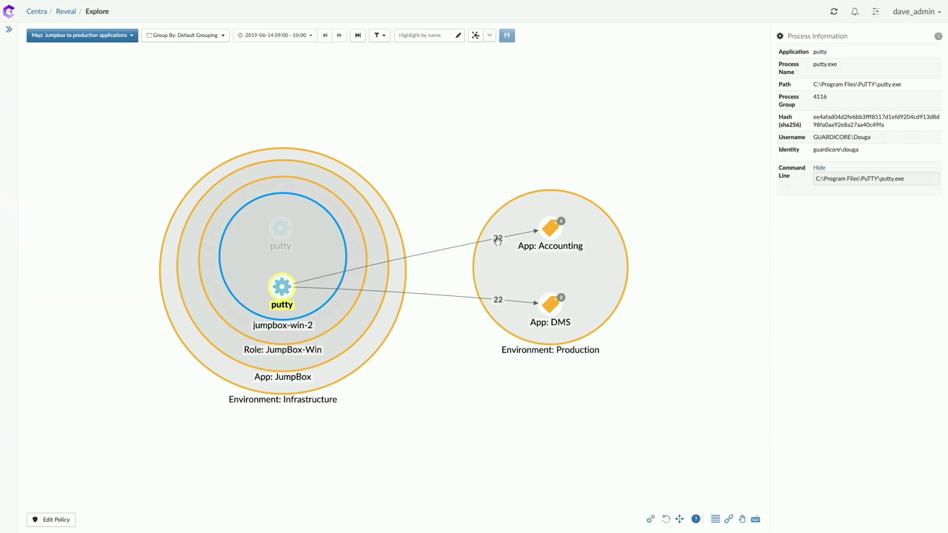
click(497, 239)
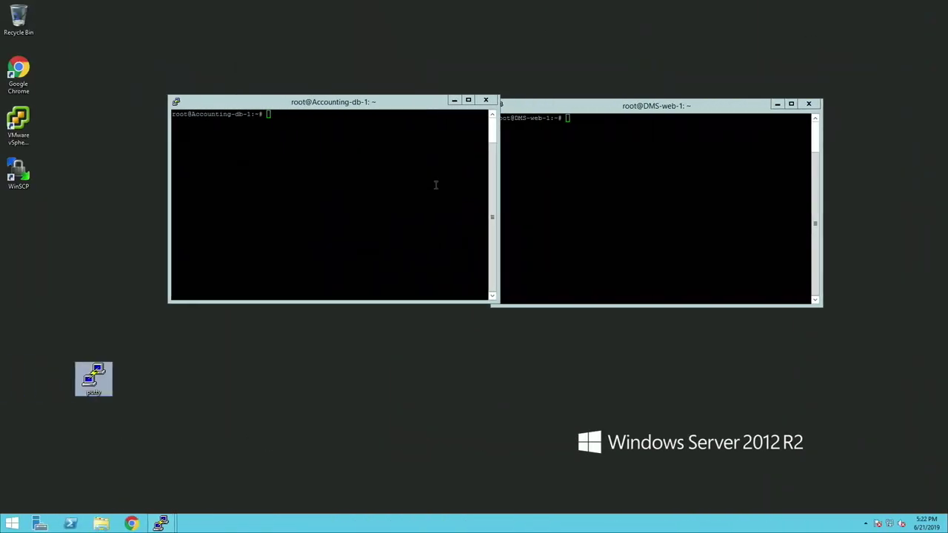
Step: On the Analytics contractor's desktop, test the Accounting-db-1 and DMS-web-1 SSH sessions with empty commands and check the signed-in account
click(291, 178)
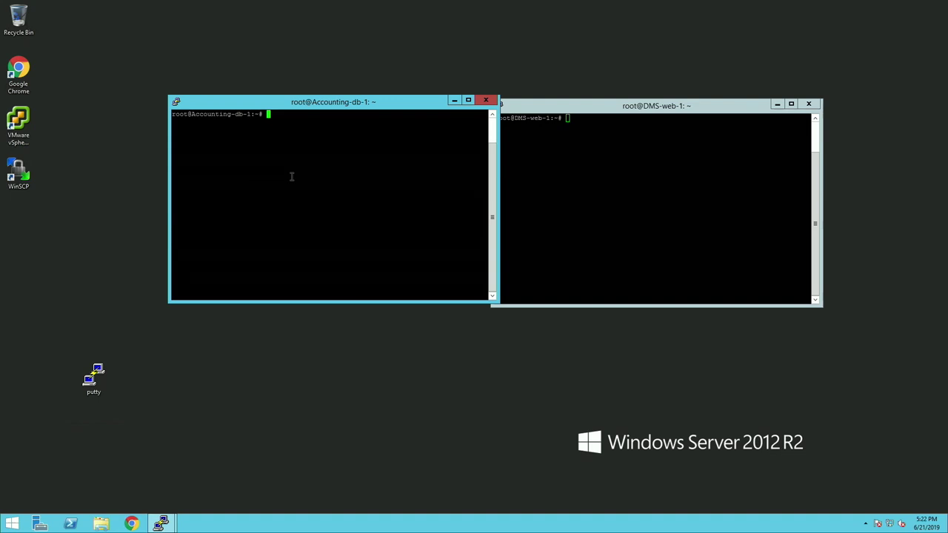
key(Return)
key(Return)
key(Return)
key(Return)
click(681, 155)
key(Return)
key(Return)
key(Return)
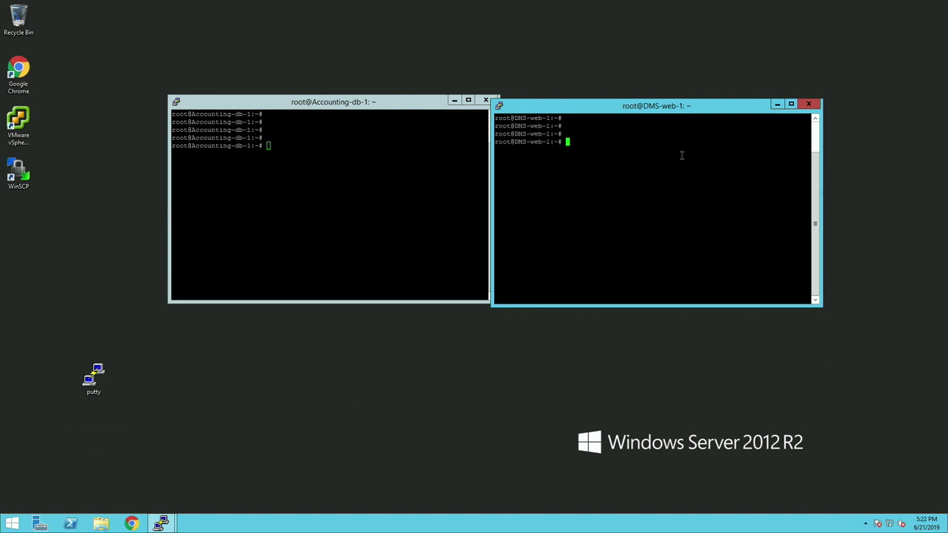
key(super)
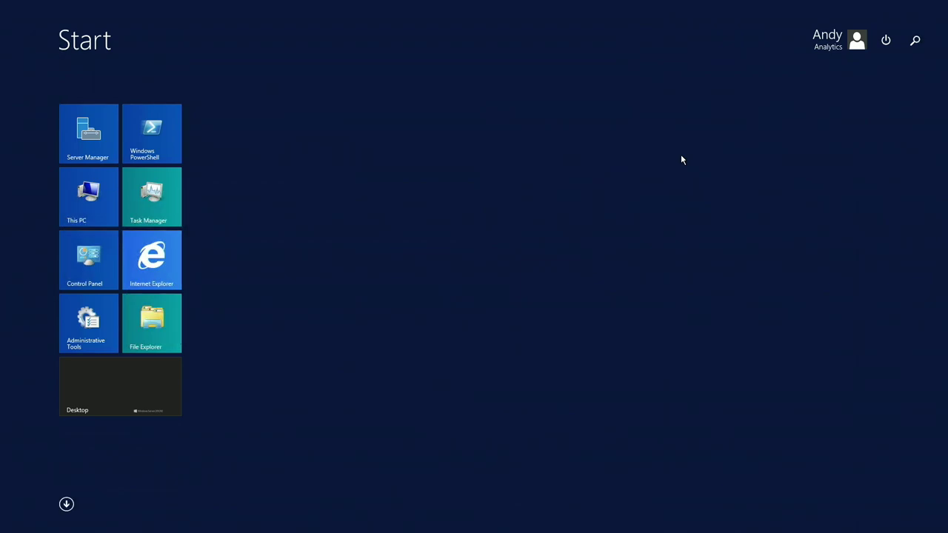
key(super)
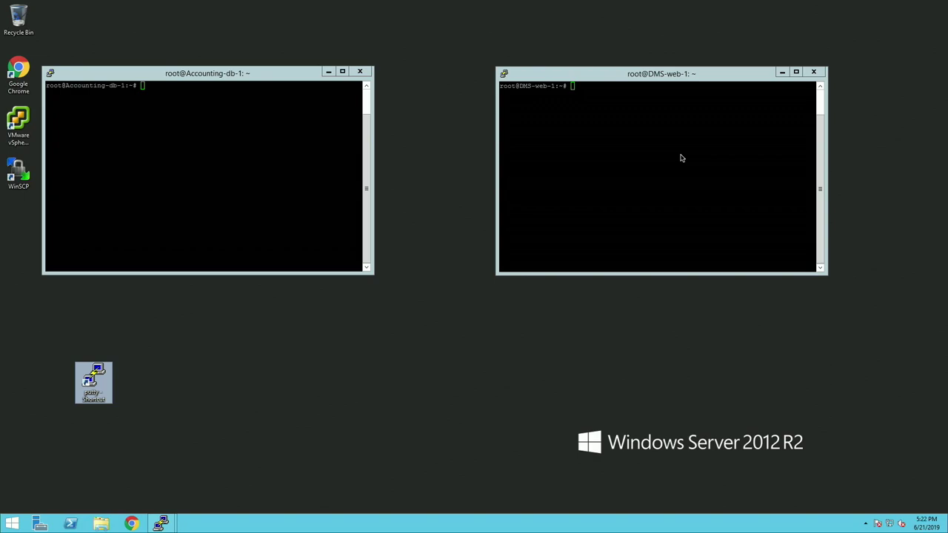
Step: On the Devops contractor's desktop, check the signed-in account and test the Accounting-db-1 and DMS-web-1 SSH sessions with empty commands
key(super)
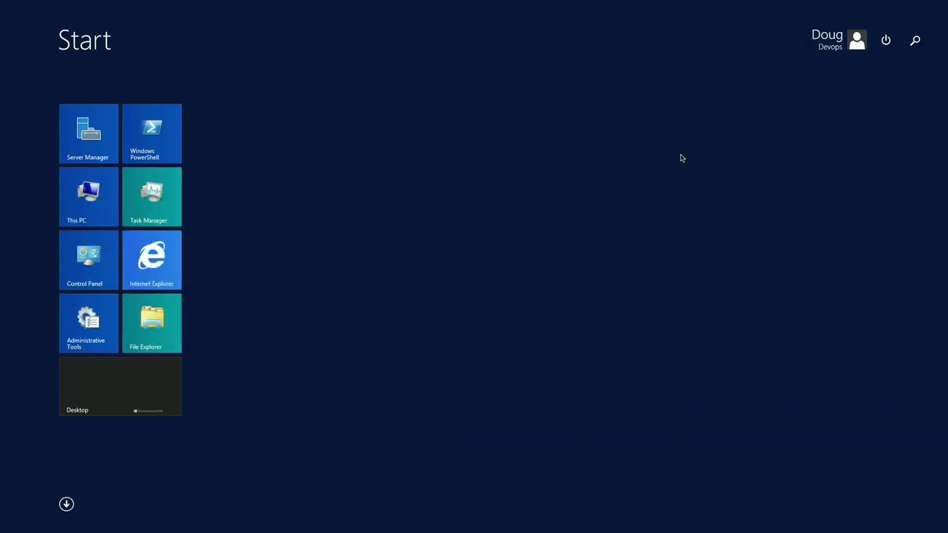
key(super)
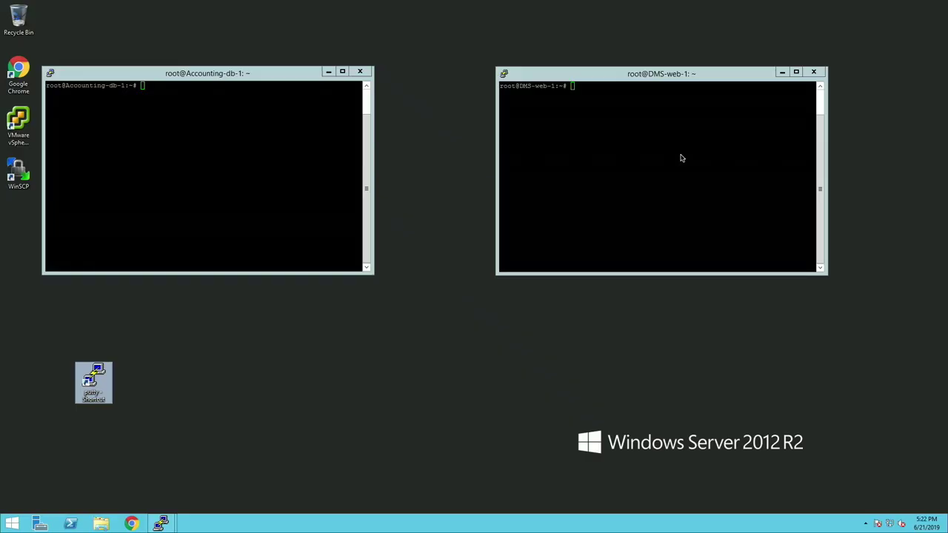
click(284, 143)
key(Return)
key(Return)
key(Return)
click(607, 149)
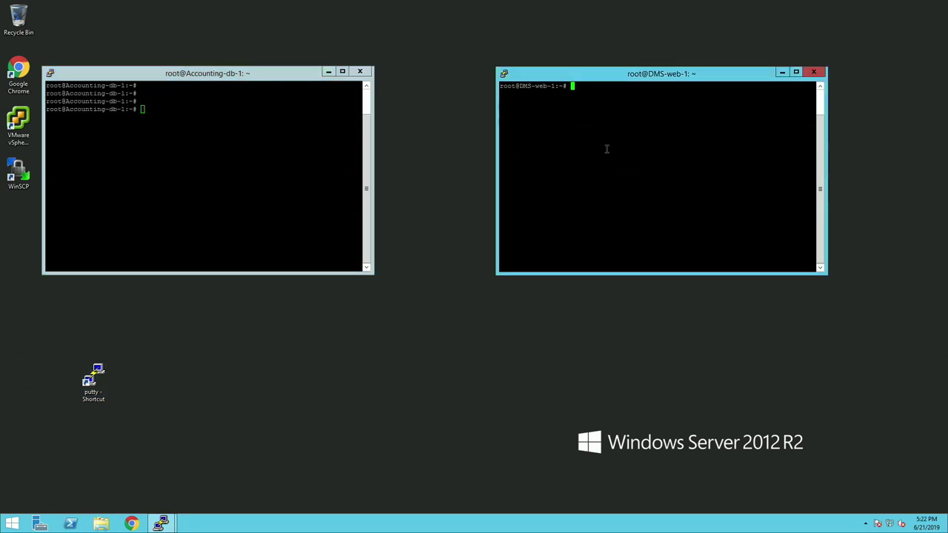
key(Return)
key(Return)
key(Return)
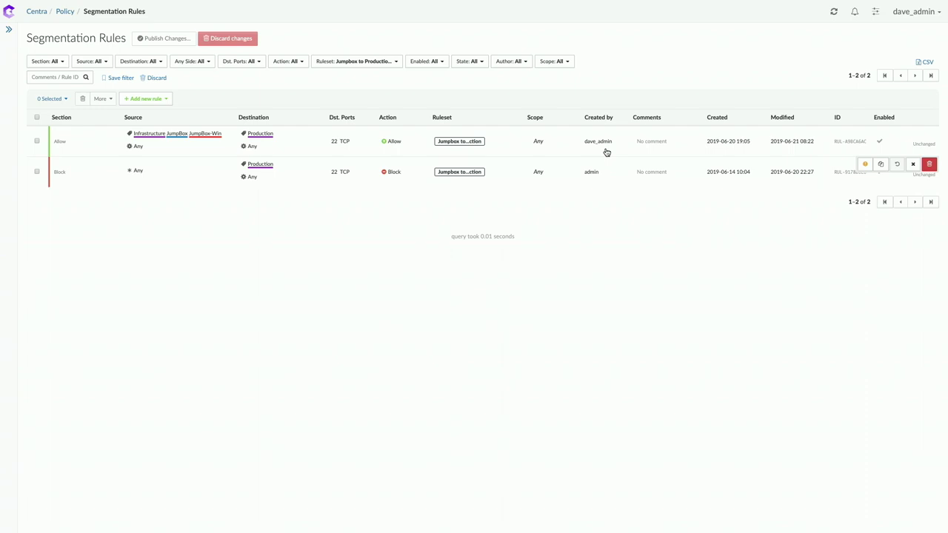
Step: Duplicate the Jumpbox to Production allow rule in Centra and limit the original's source to the Contractor_3DAnalytics user group
click(881, 165)
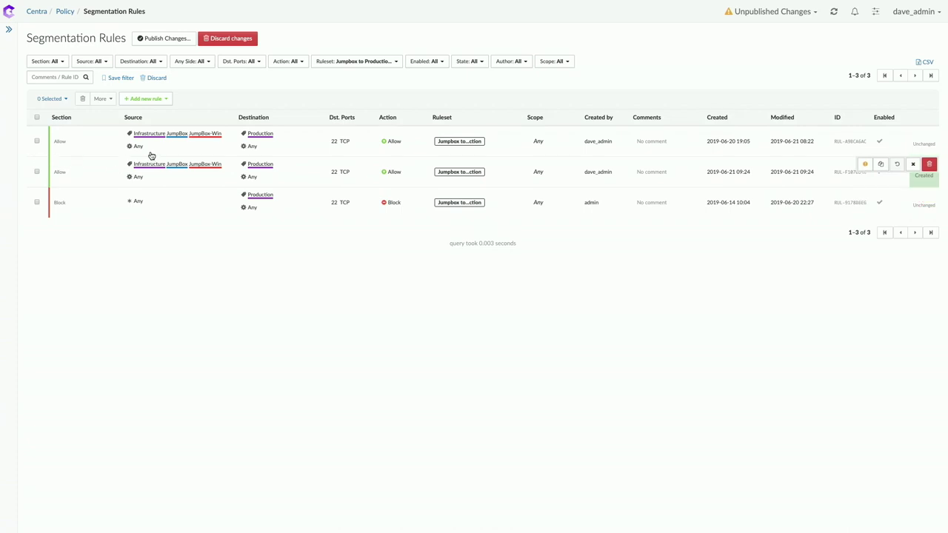
click(140, 148)
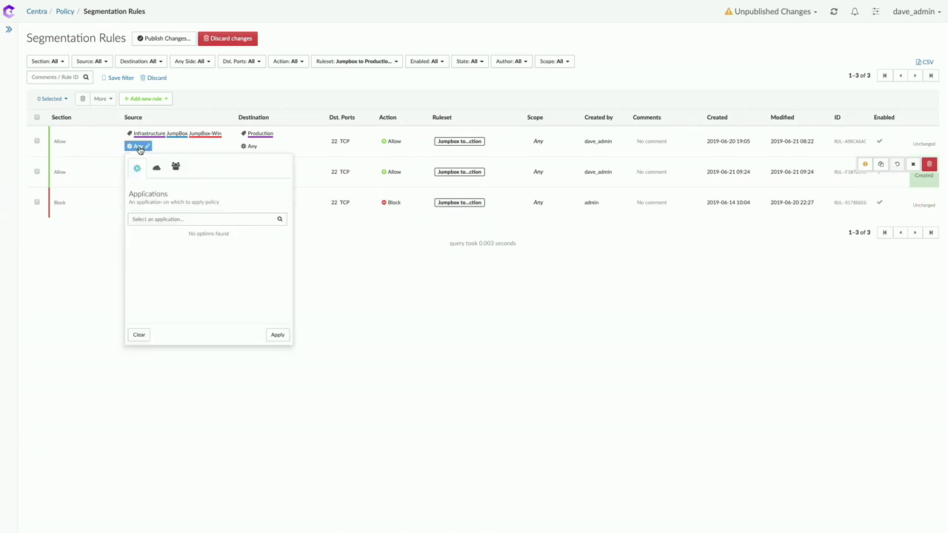
click(177, 168)
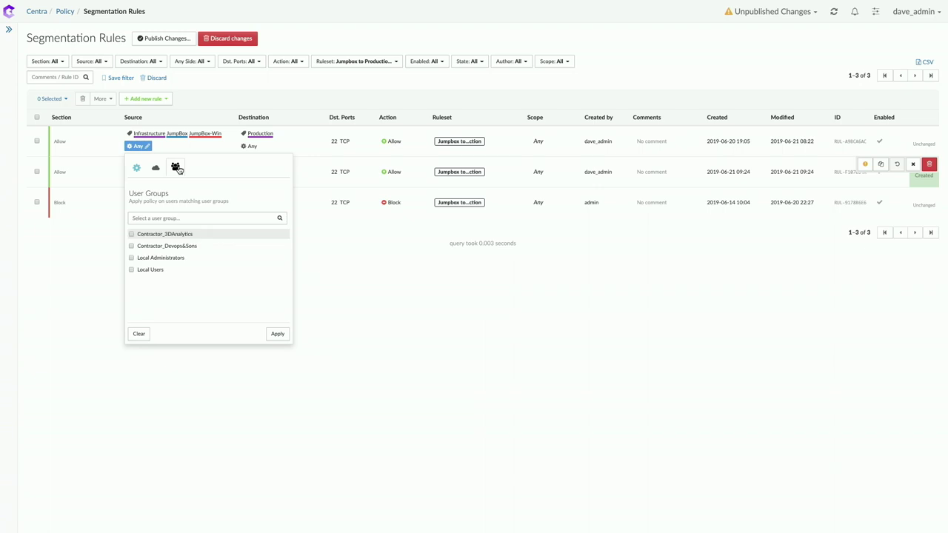
click(132, 235)
click(277, 334)
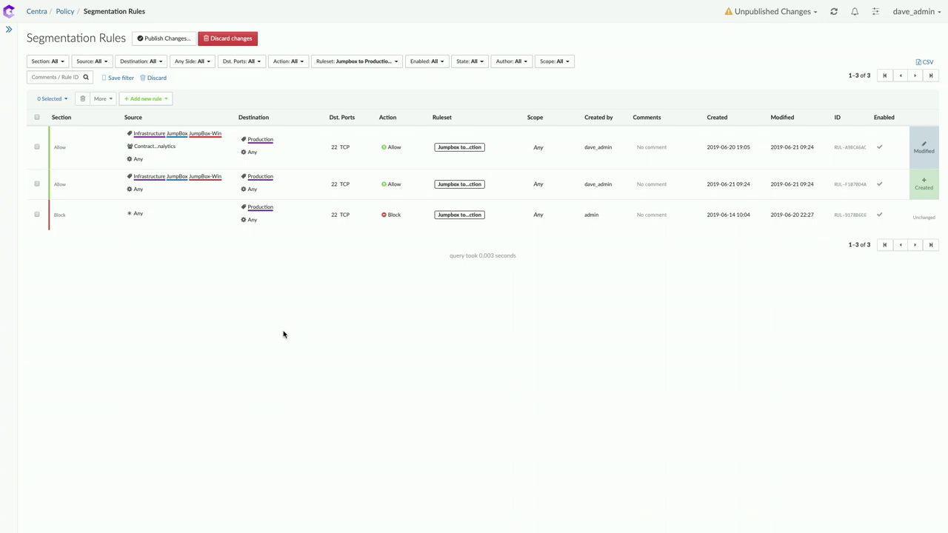
Step: Change the first allow rule's destination label from Environment: Production alone to Environment: Production & App: Accounting
click(265, 144)
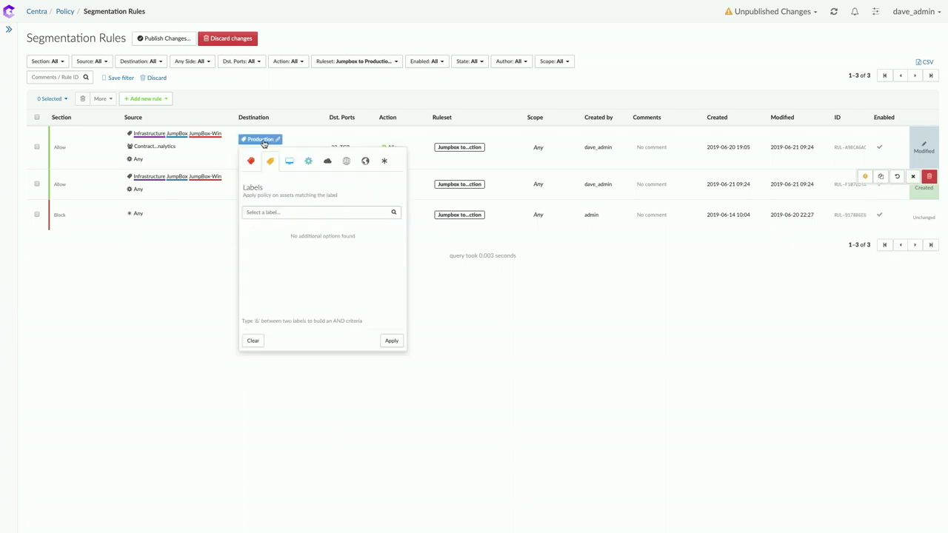
click(273, 213)
text(prod)
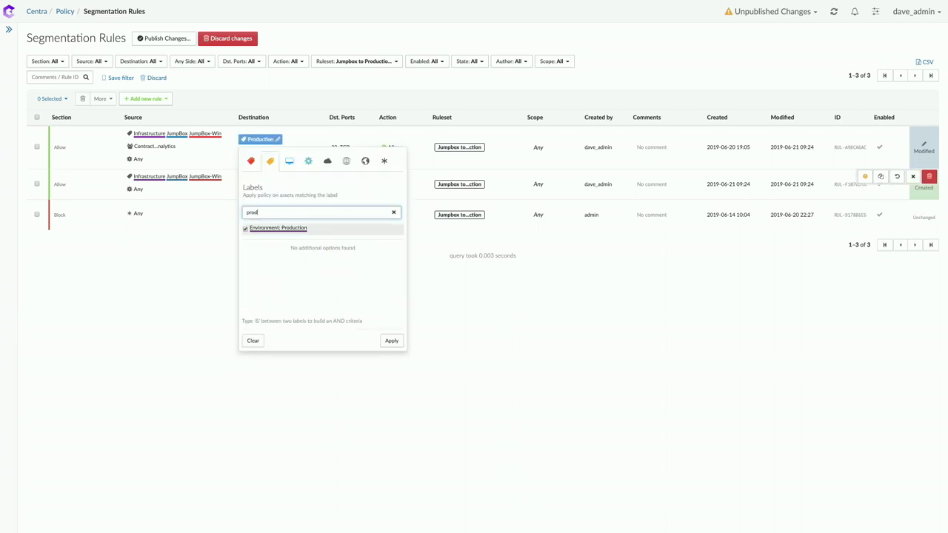
text(&ac)
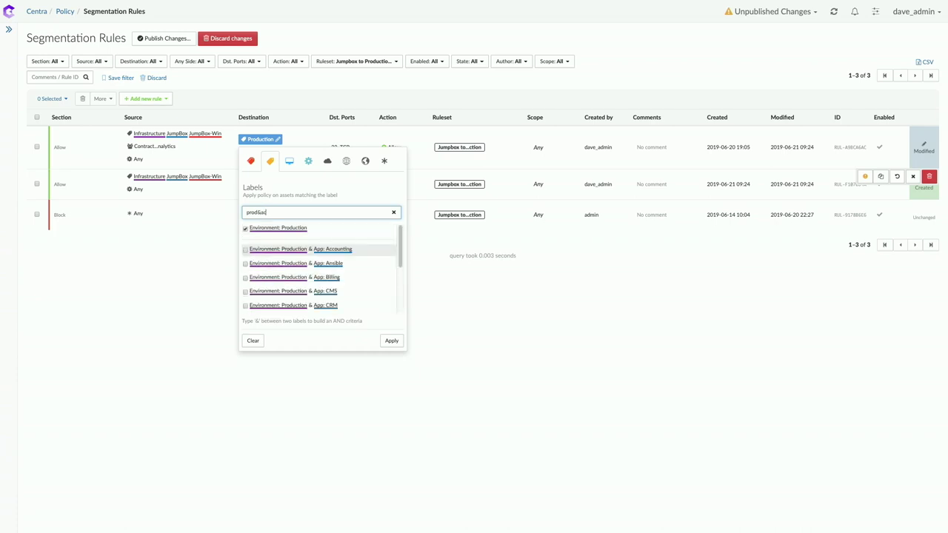
click(246, 252)
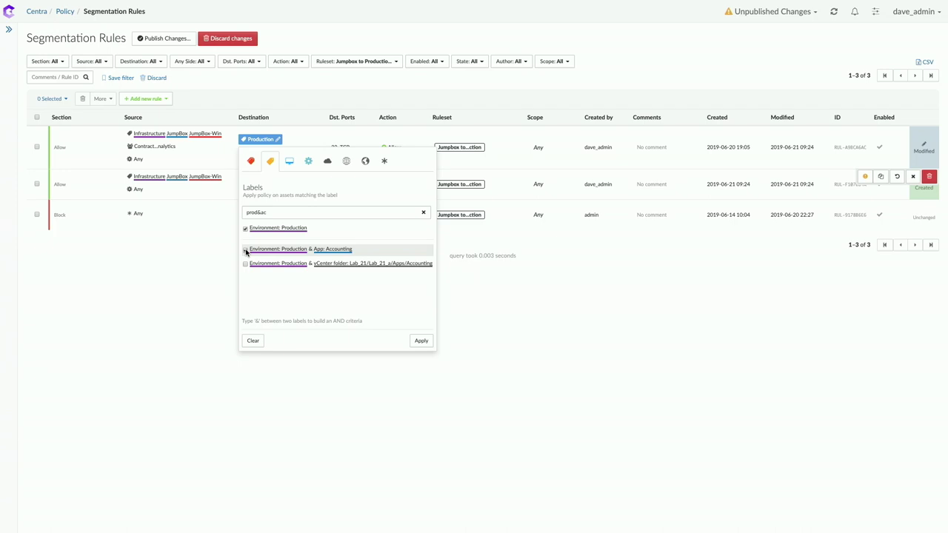
click(246, 251)
click(246, 229)
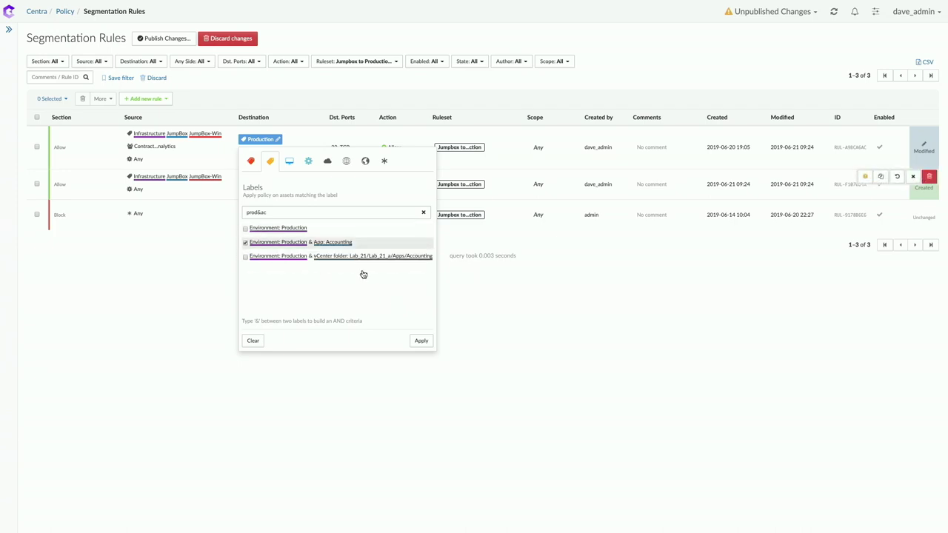
click(421, 341)
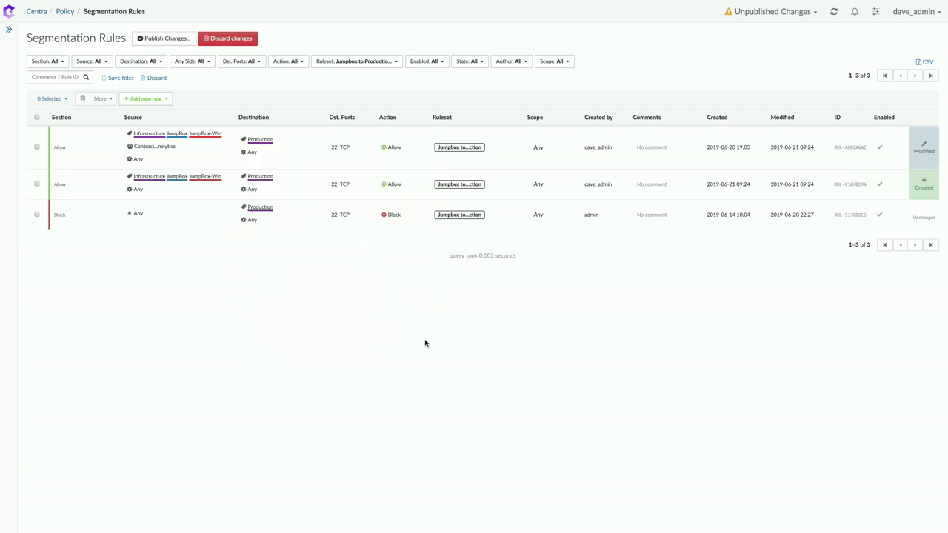
Step: Set the first allow rule's destination application to sshd for all paths
click(255, 153)
click(268, 226)
text(shhd)
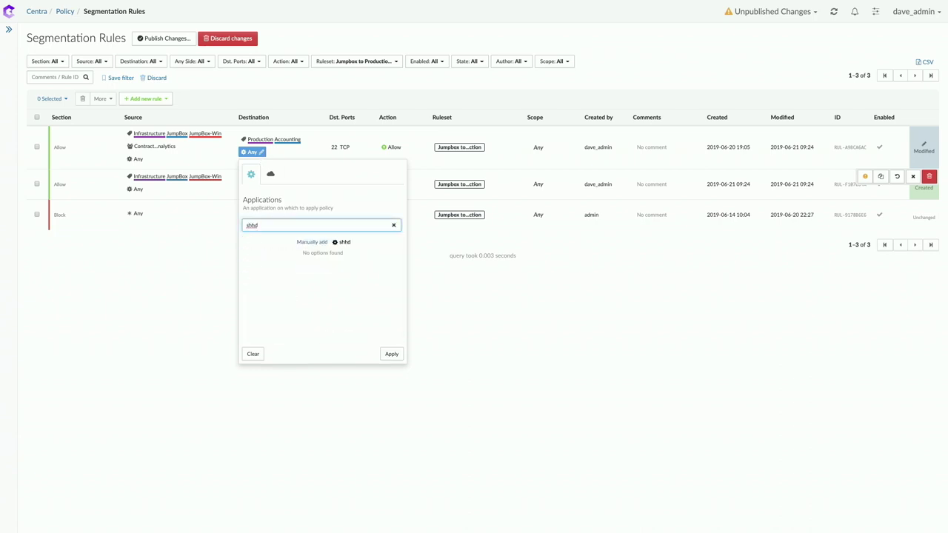
key(BackSpace)
key(BackSpace)
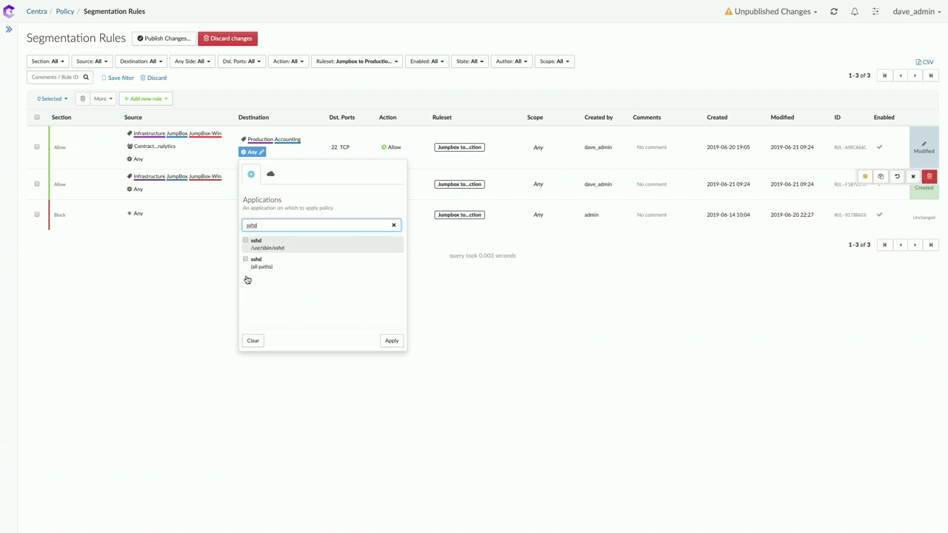
click(245, 260)
click(390, 340)
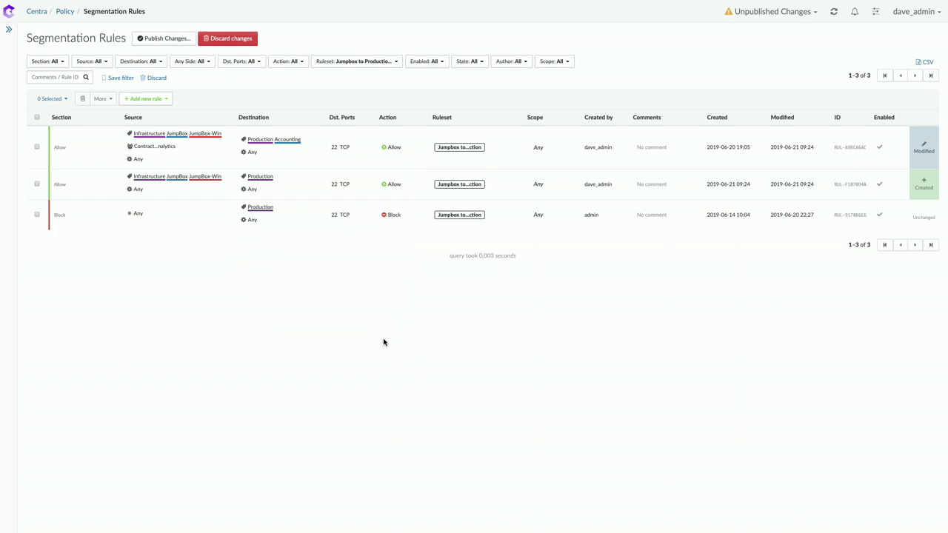
Step: Clear the first allow rule's destination port so that it covers any TCP port
click(345, 147)
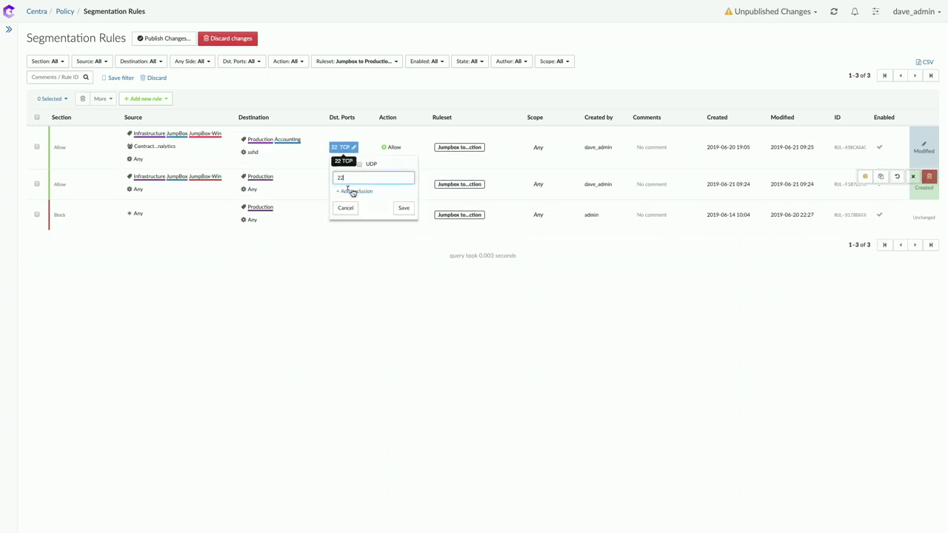
key(BackSpace)
key(BackSpace)
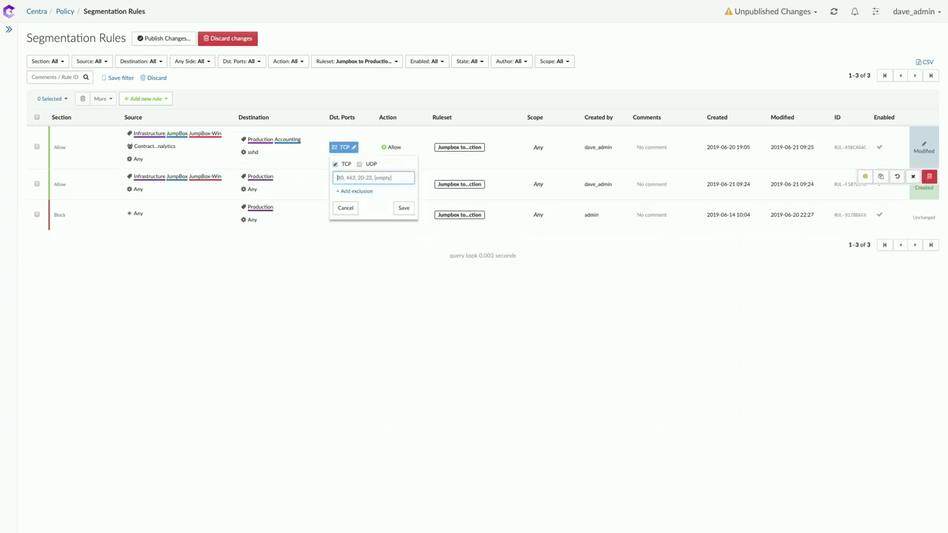
click(403, 208)
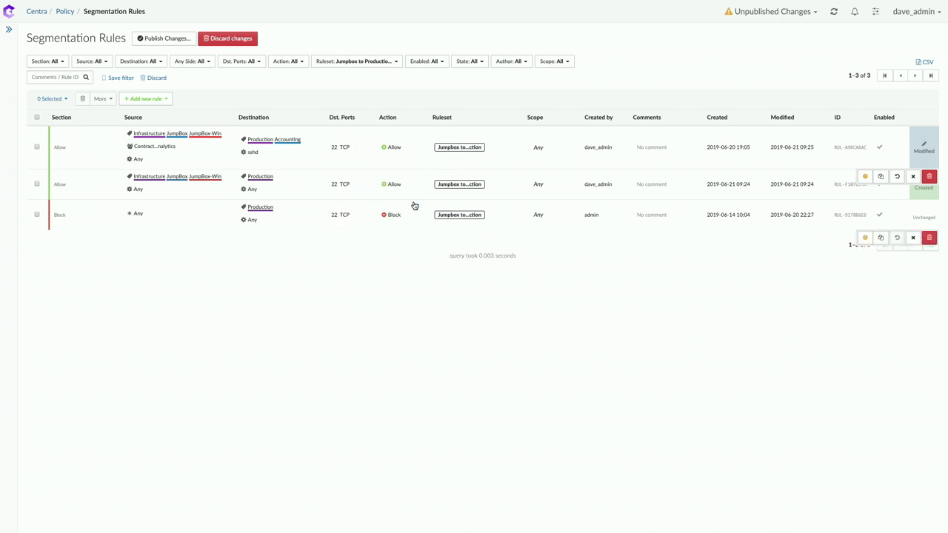
Step: Limit the duplicated allow rule's source to the Contractor_Devops&Sons user group
click(140, 192)
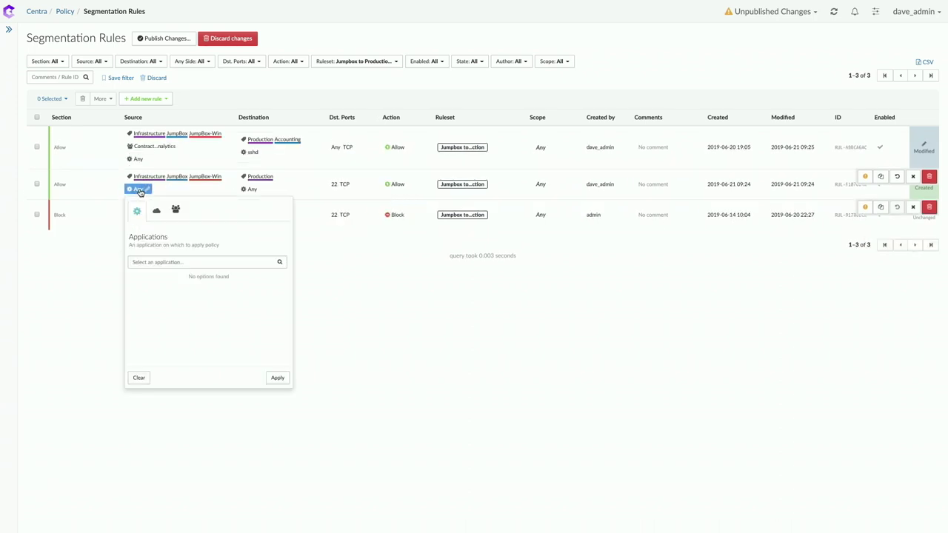
click(175, 209)
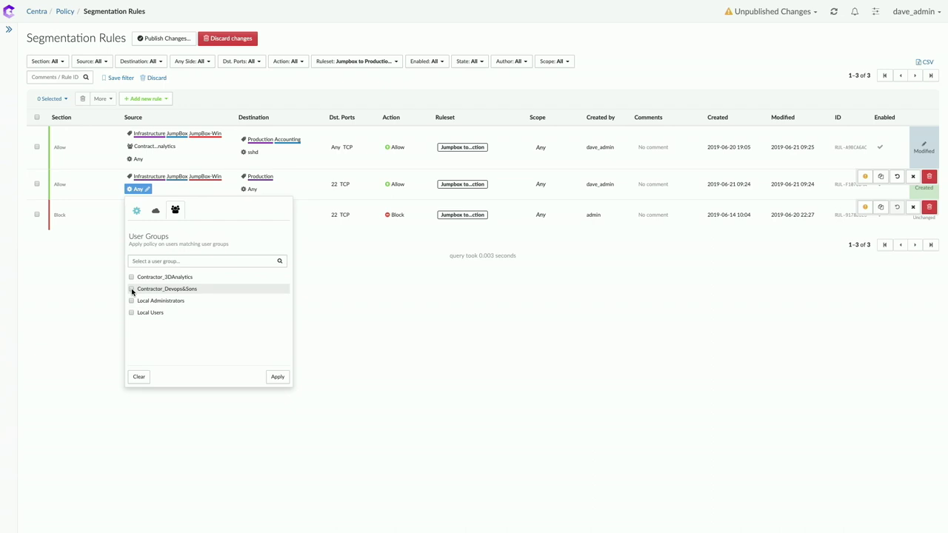
click(148, 304)
click(278, 377)
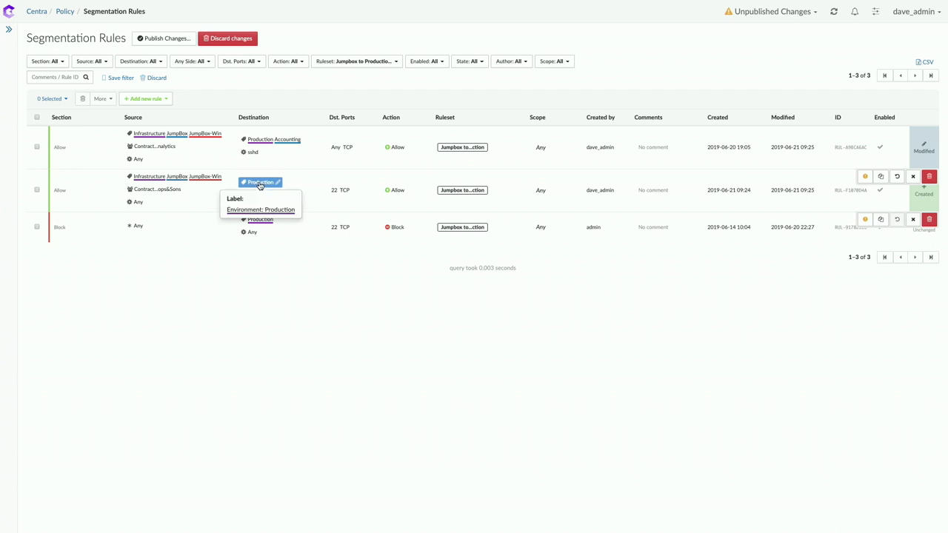
Step: Change the duplicated allow rule's destination label from Environment: Production alone to Environment: Production & App: DMS
click(260, 184)
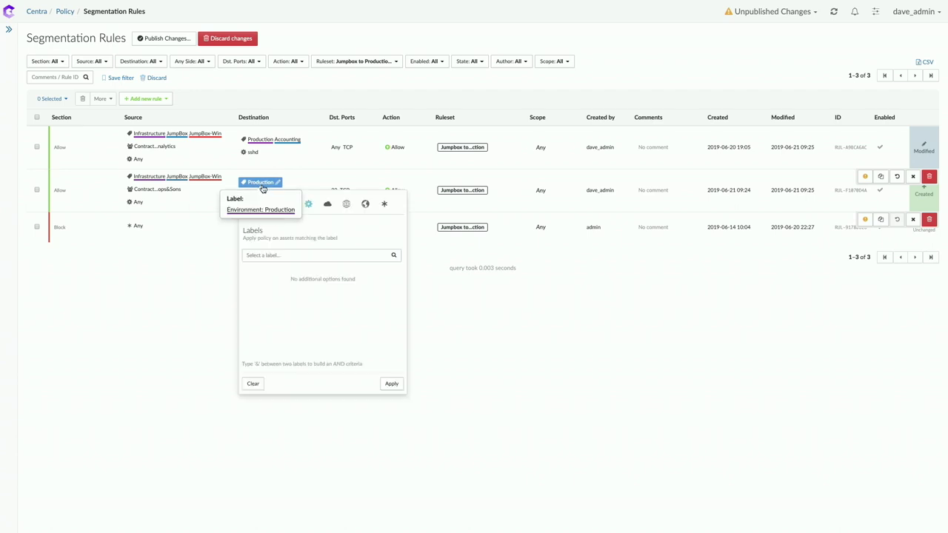
text(prod)
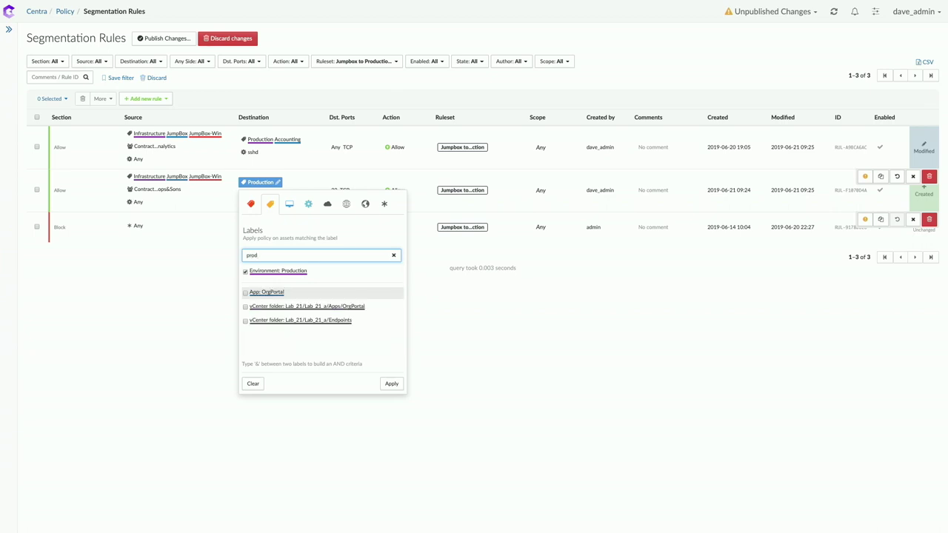
text(&d)
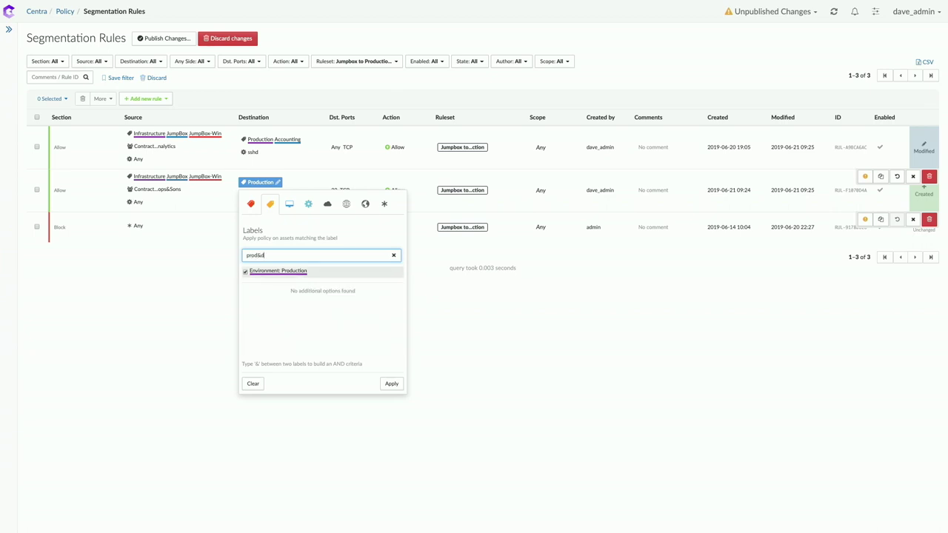
text(ev)
key(BackSpace)
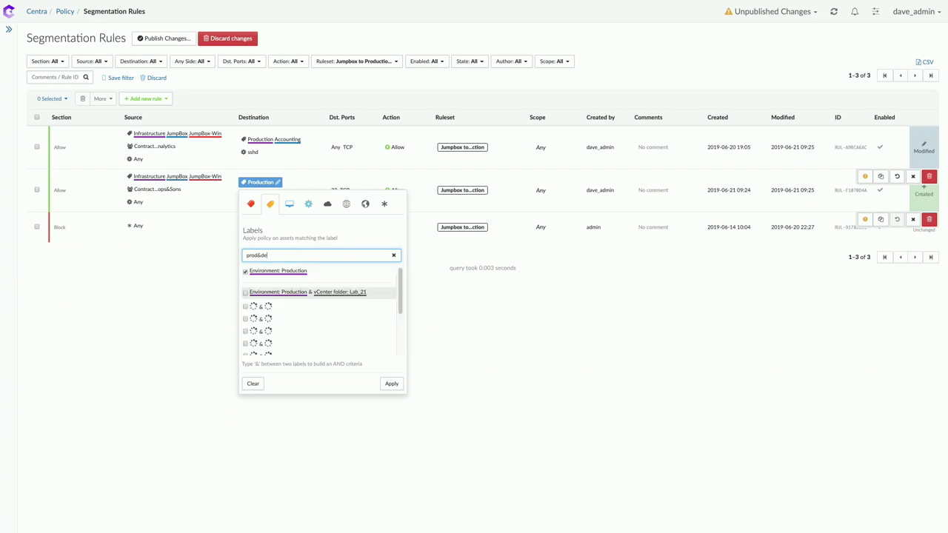
text(ms)
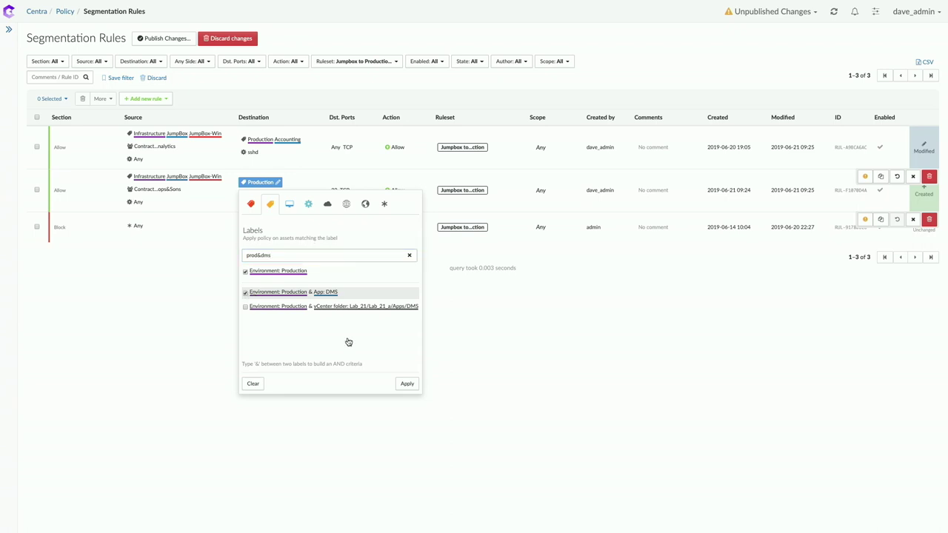
click(406, 383)
click(263, 183)
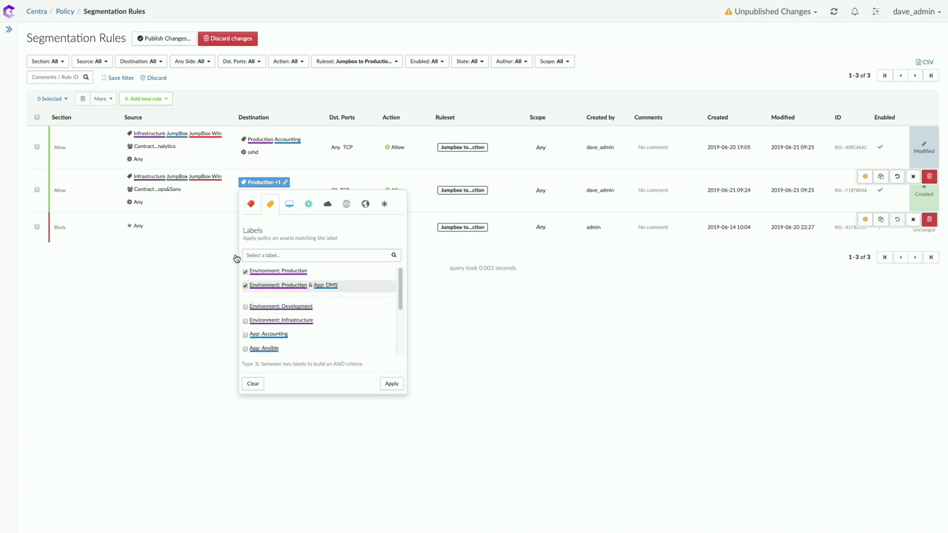
click(246, 272)
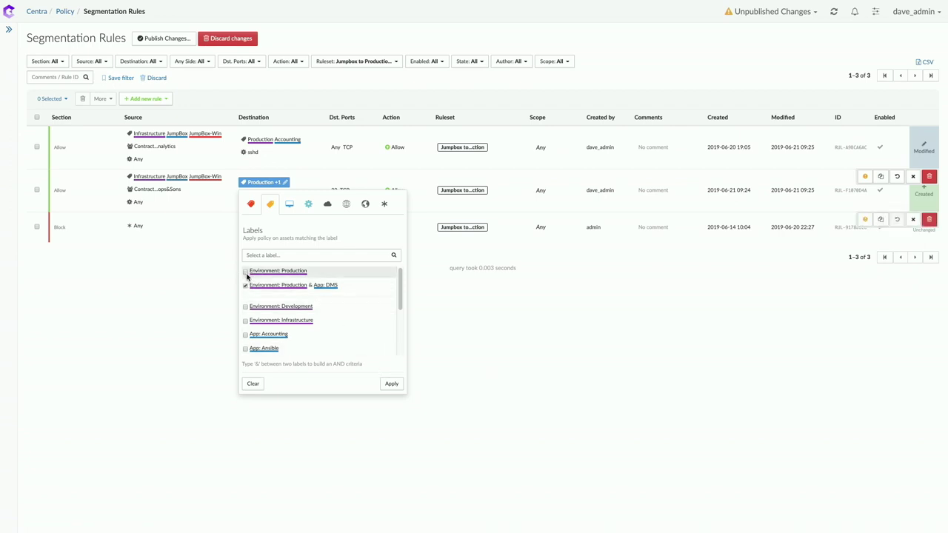
click(391, 385)
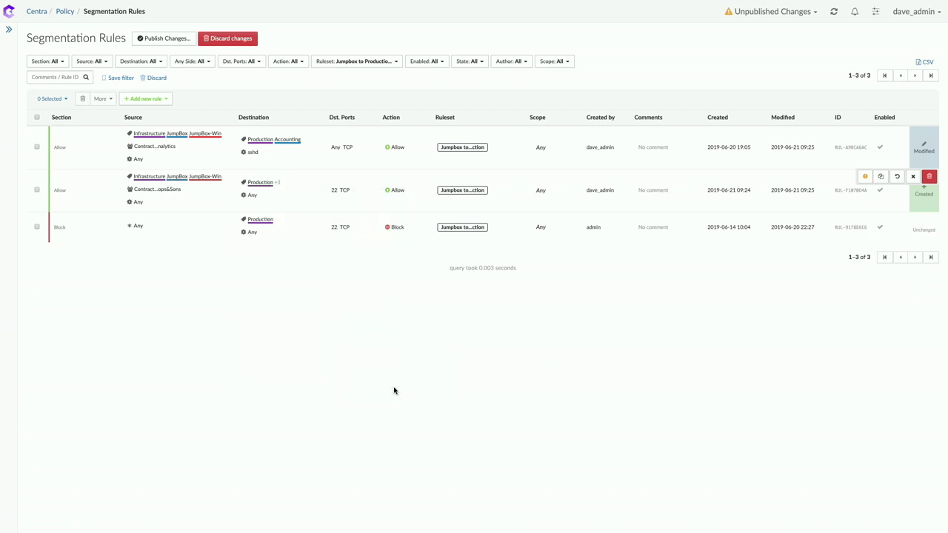
Step: Set the duplicated allow rule's destination application to sshd
click(252, 196)
click(277, 267)
text(sshd)
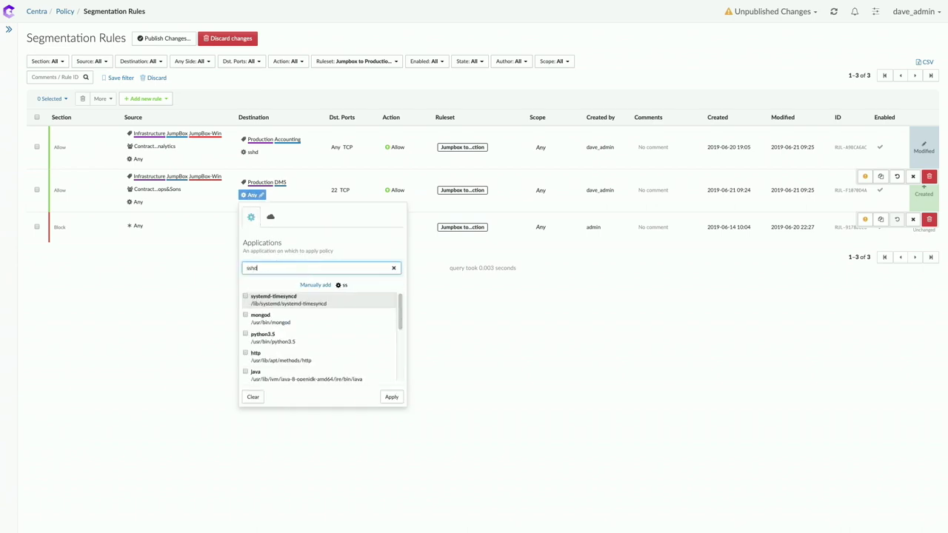
click(246, 305)
click(391, 383)
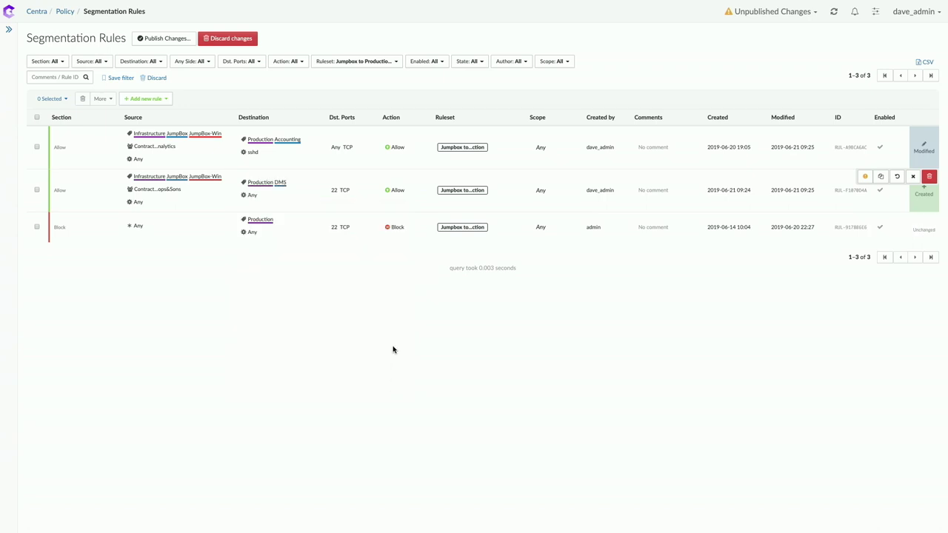
Step: Clear the duplicated allow rule's destination port so that it covers any TCP port
click(342, 191)
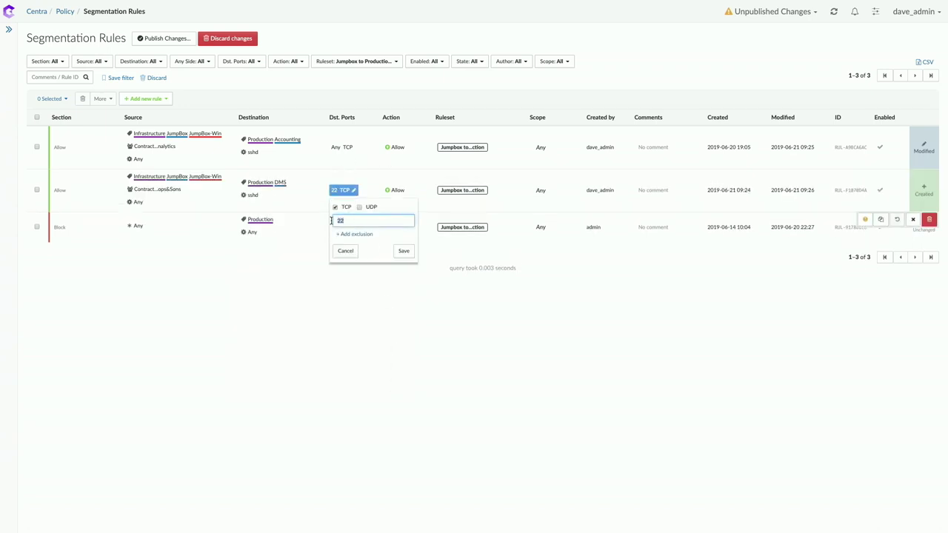
key(BackSpace)
key(BackSpace)
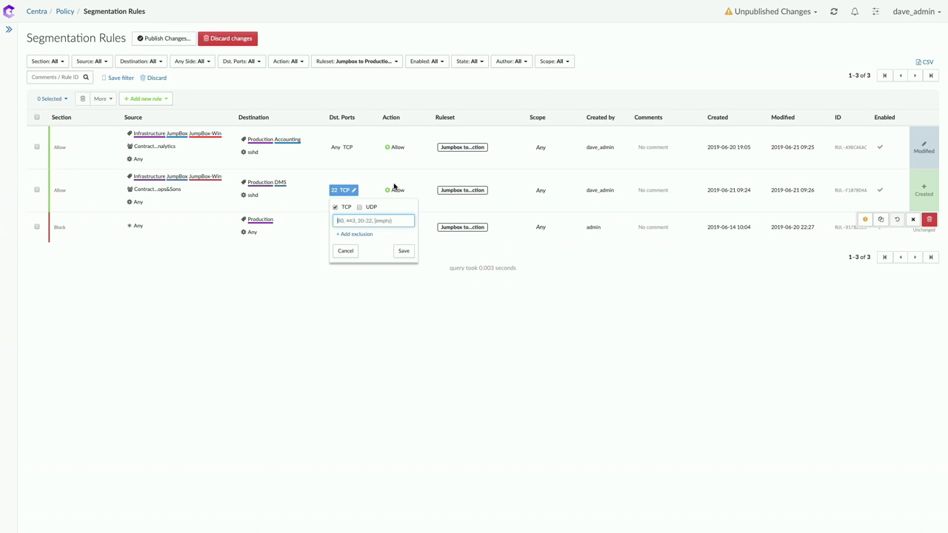
click(397, 254)
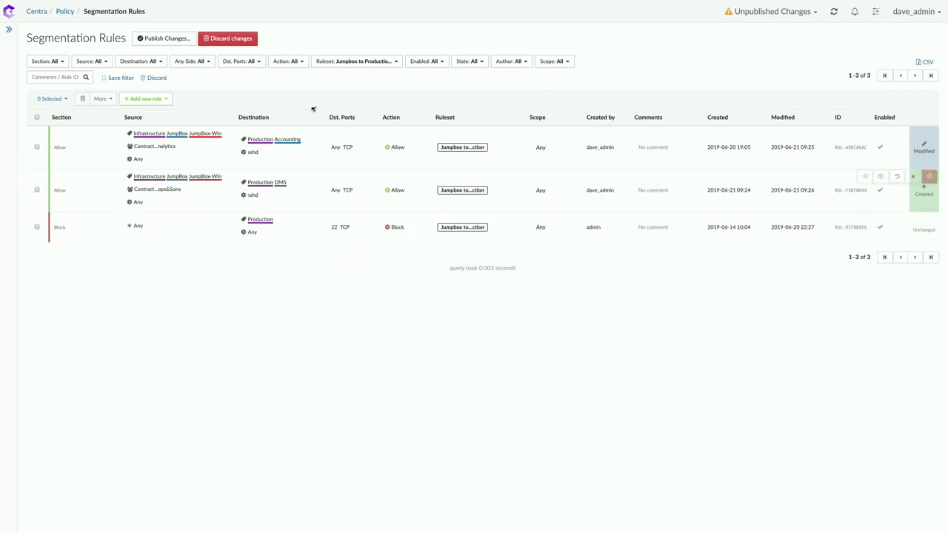
Step: Publish the pending segmentation rule changes as a new policy revision without a comment
click(768, 14)
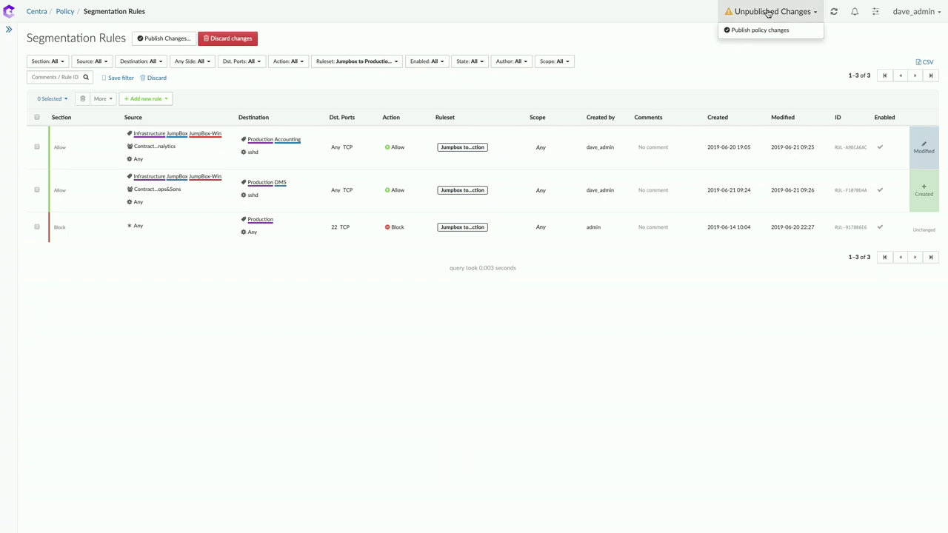
click(765, 31)
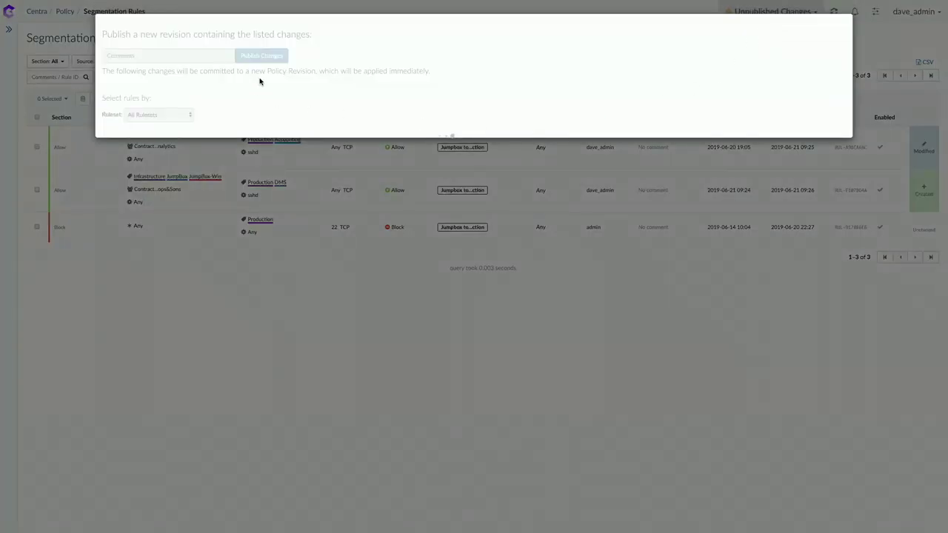
click(262, 57)
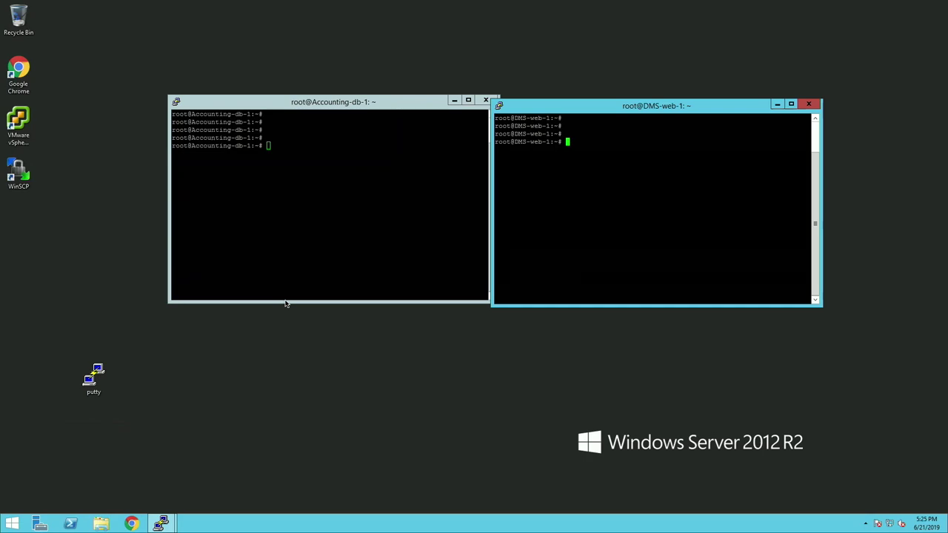
Step: On the first contractor's jumpbox desktop, test the open Accounting-db-1 and DMS-web-1 SSH sessions and try a new PuTTY connection to DMS-web-1
key(super)
click(364, 178)
click(643, 159)
click(377, 165)
key(Return)
key(Return)
key(Return)
key(Return)
click(637, 155)
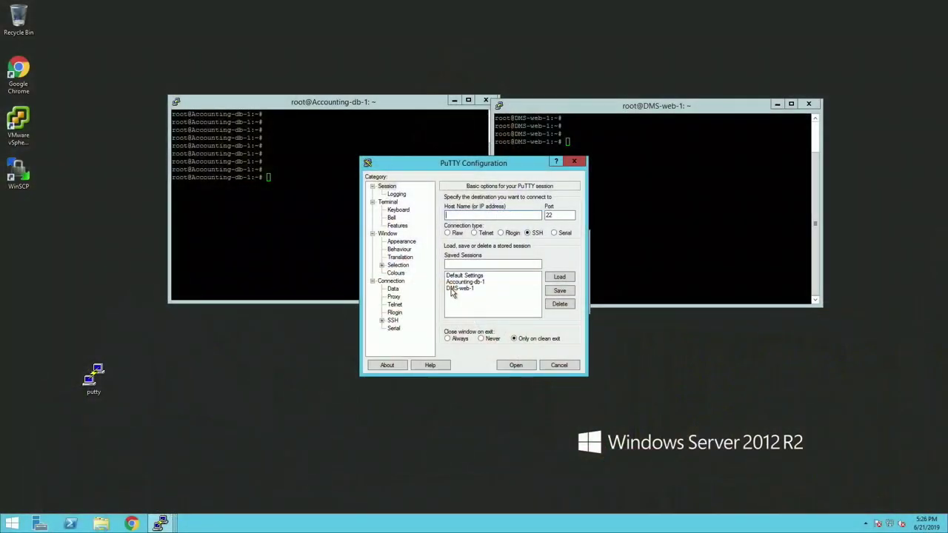
double_click(456, 288)
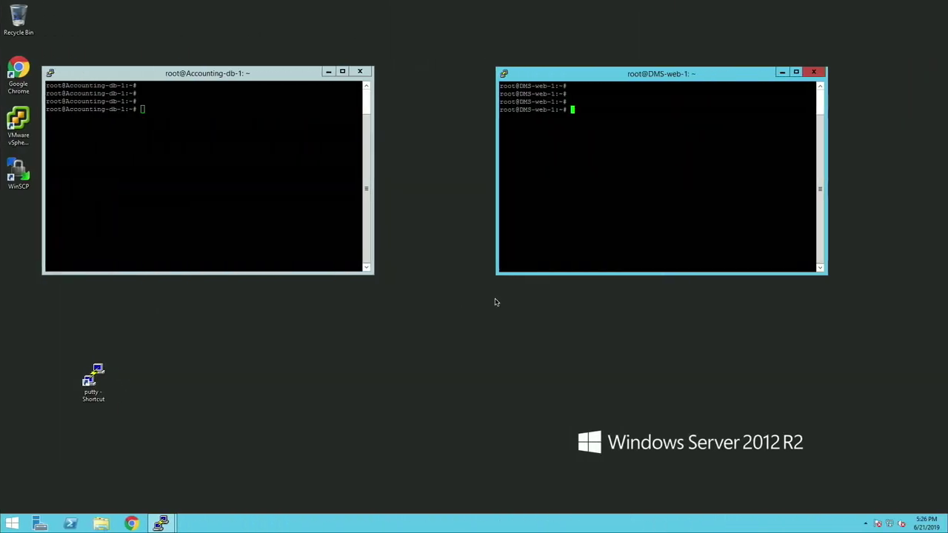
Step: On the second contractor's jumpbox desktop, test the open Accounting-db-1 and DMS-web-1 sessions and try a new PuTTY connection to Accounting-db-1
click(251, 140)
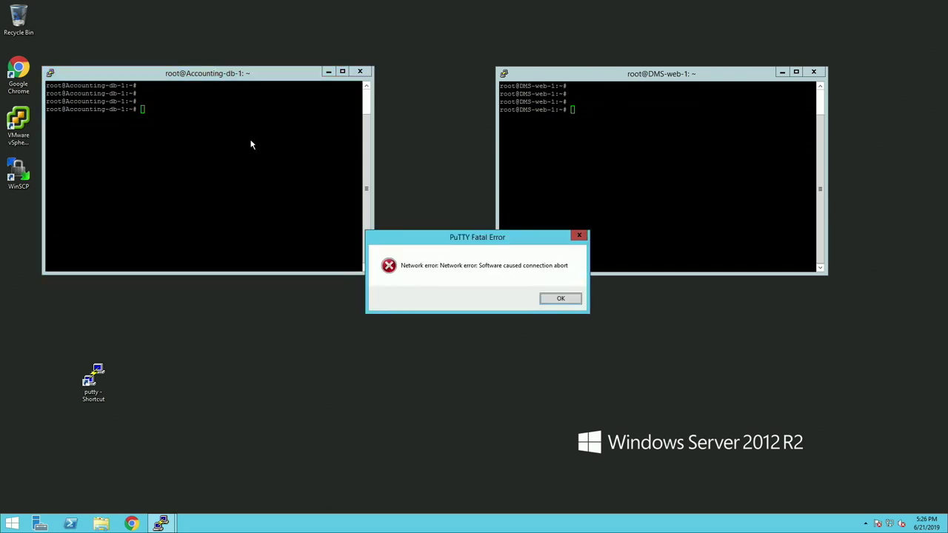
click(668, 167)
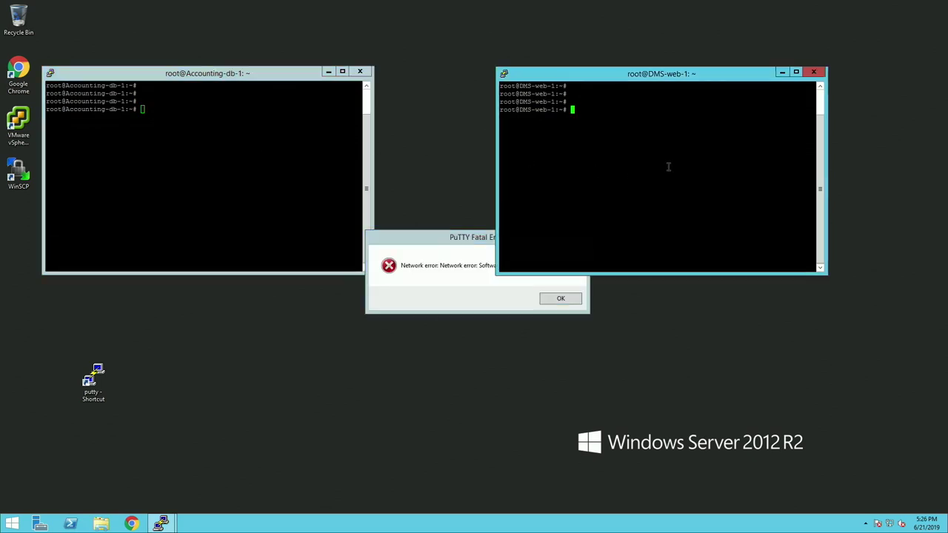
key(Return)
key(Return)
key(Return)
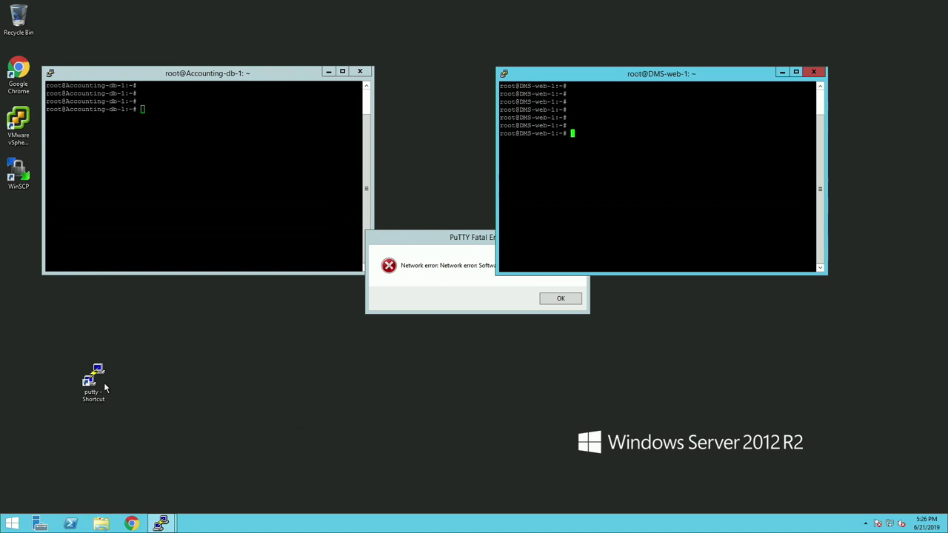
double_click(88, 380)
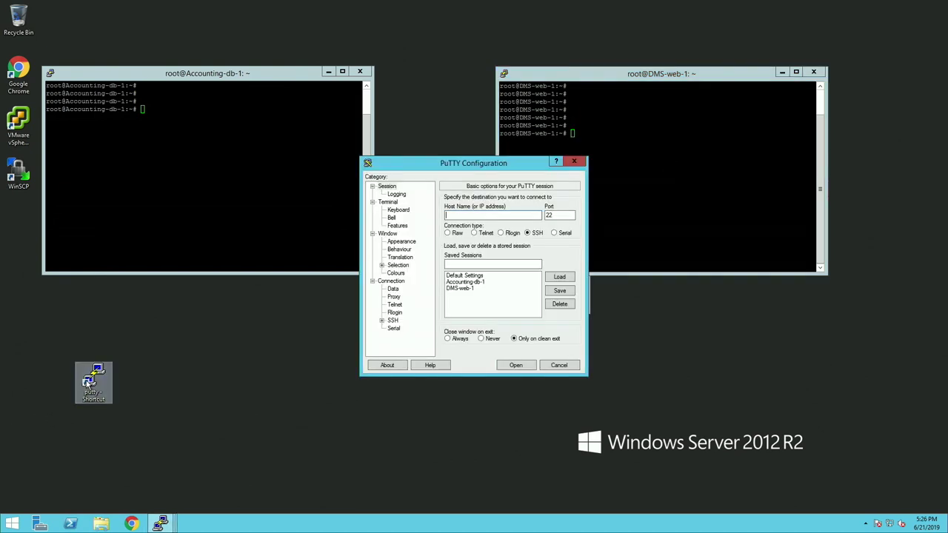
double_click(462, 283)
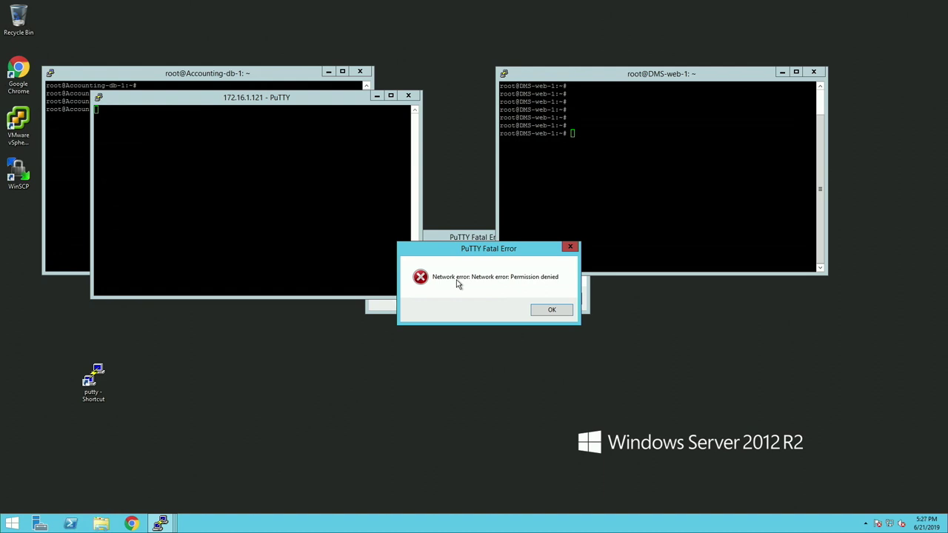
Step: Switch to Centra's Blocked - Jumpbox to Production map and inspect the upper putty process, its command line and its port 22 connection to App: DMS
key(super)
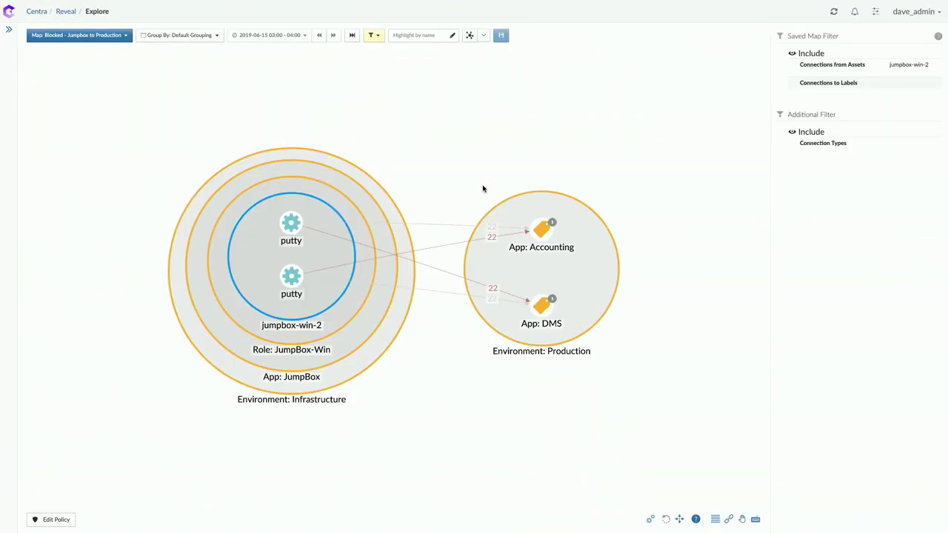
click(291, 226)
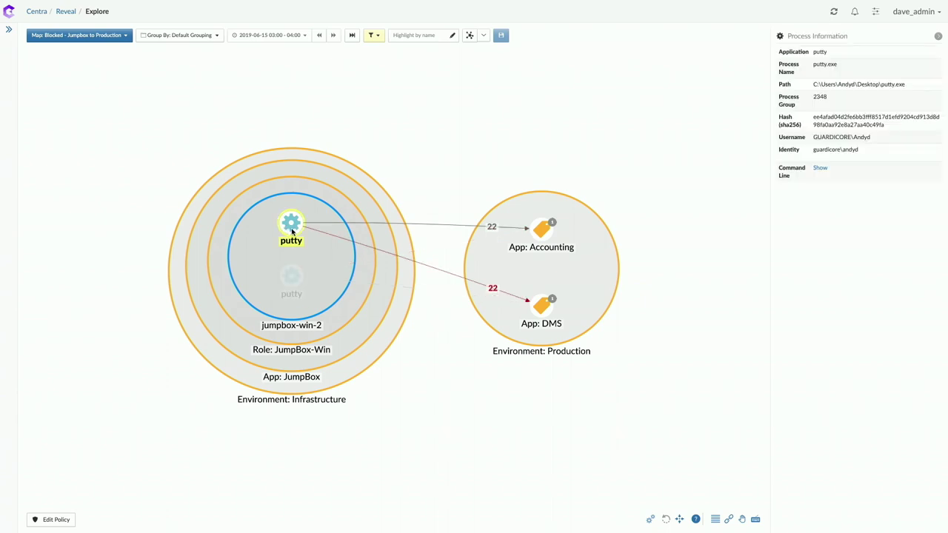
click(820, 169)
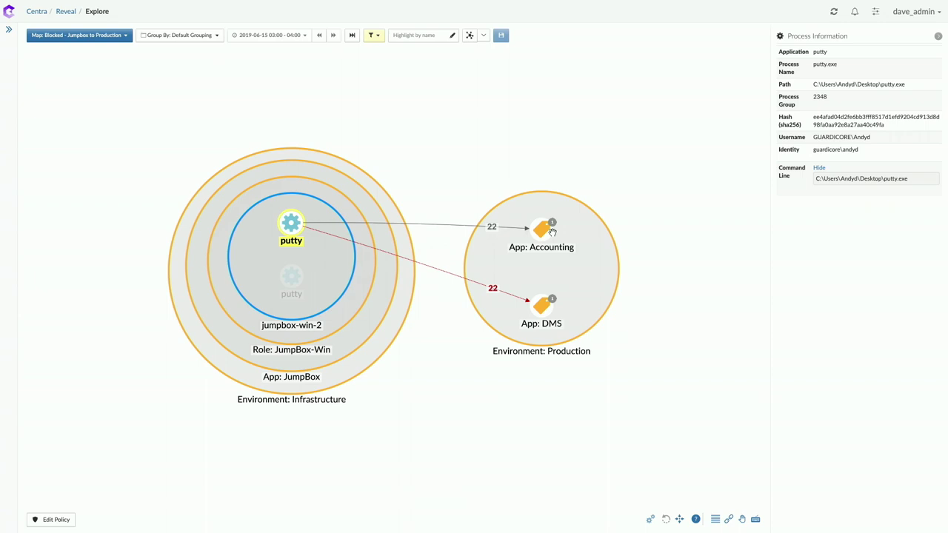
click(494, 289)
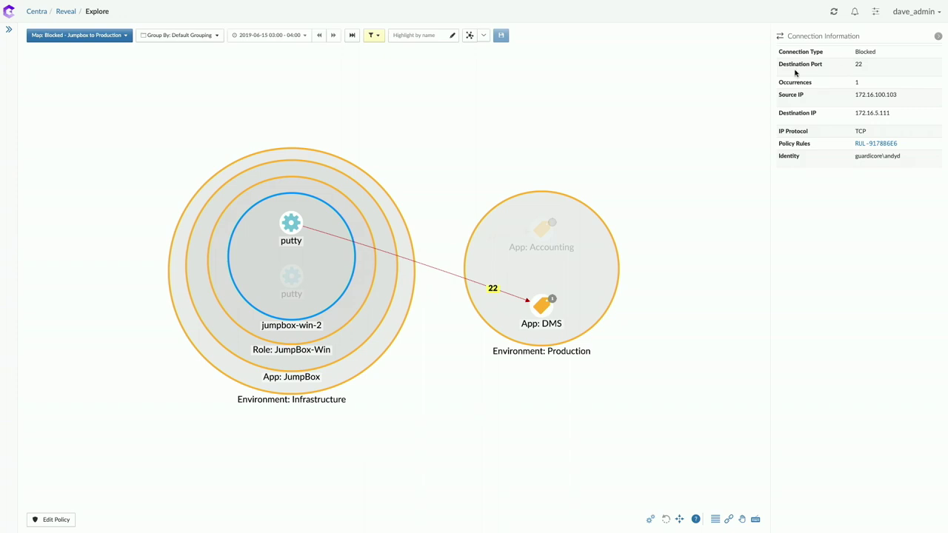
Step: Inspect the lower putty process on jumpbox-win-2 and its port 22 connections to App: Accounting and App: DMS
click(282, 276)
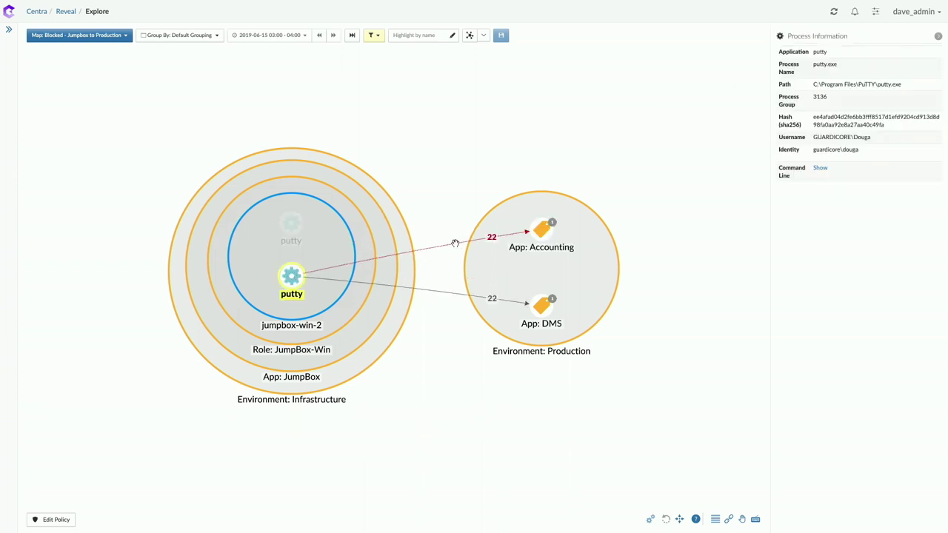
click(493, 237)
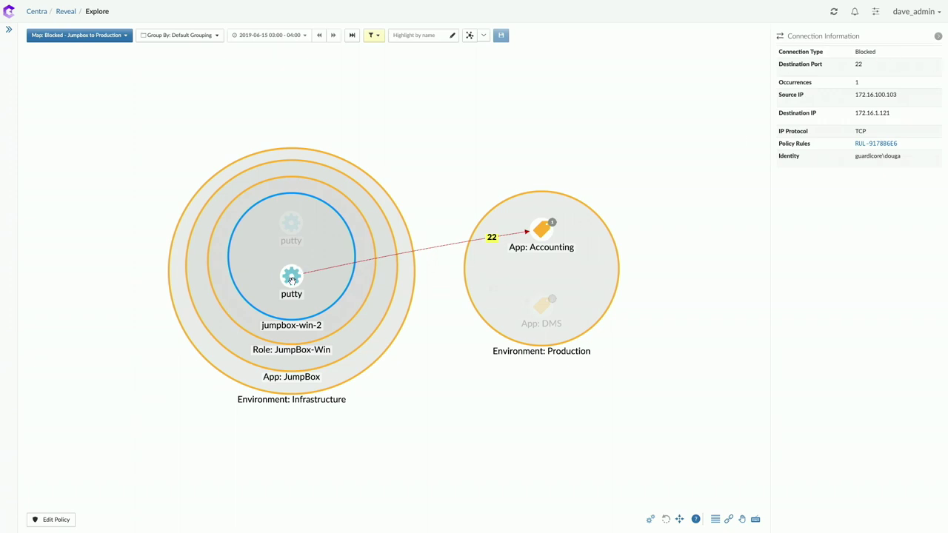
click(474, 281)
click(446, 293)
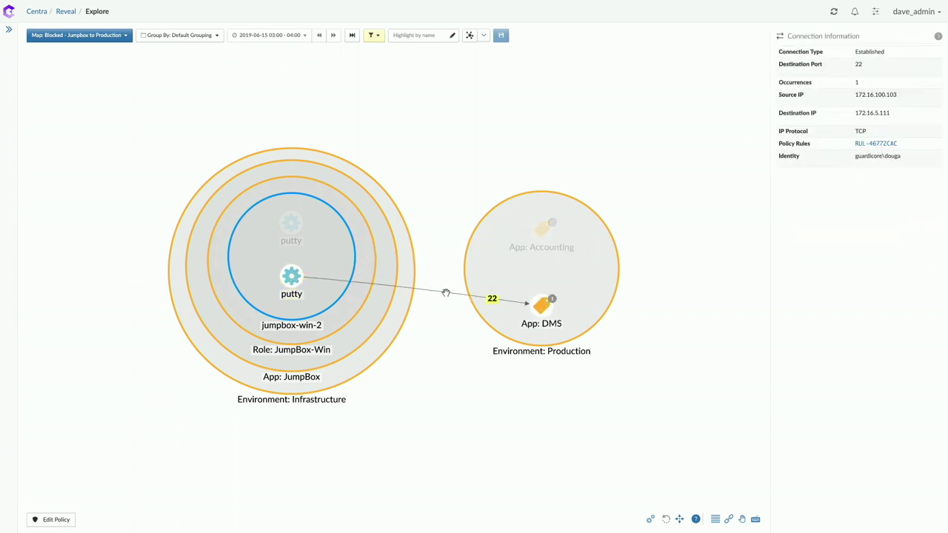
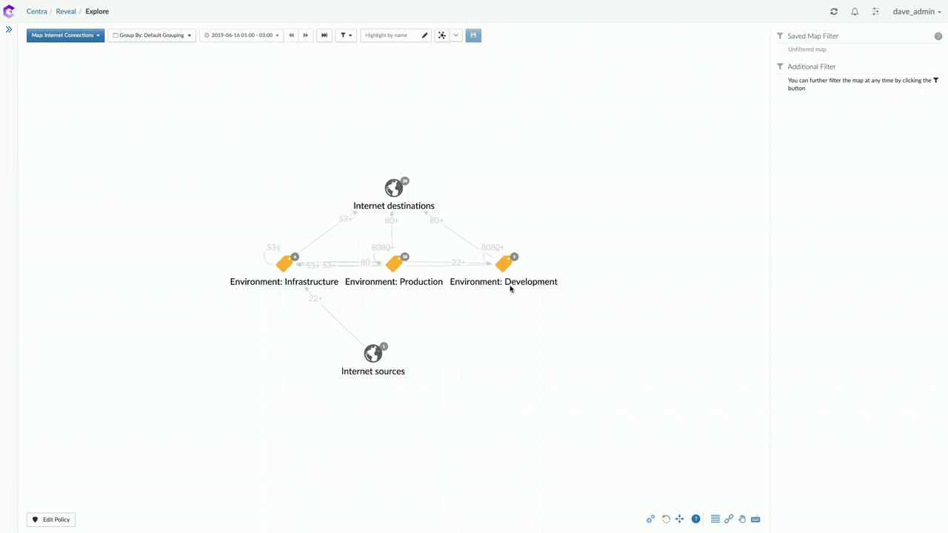
Step: Filter the Internet Connections map by source and destination to the connection from Environment: Development to Internet destinations
click(504, 256)
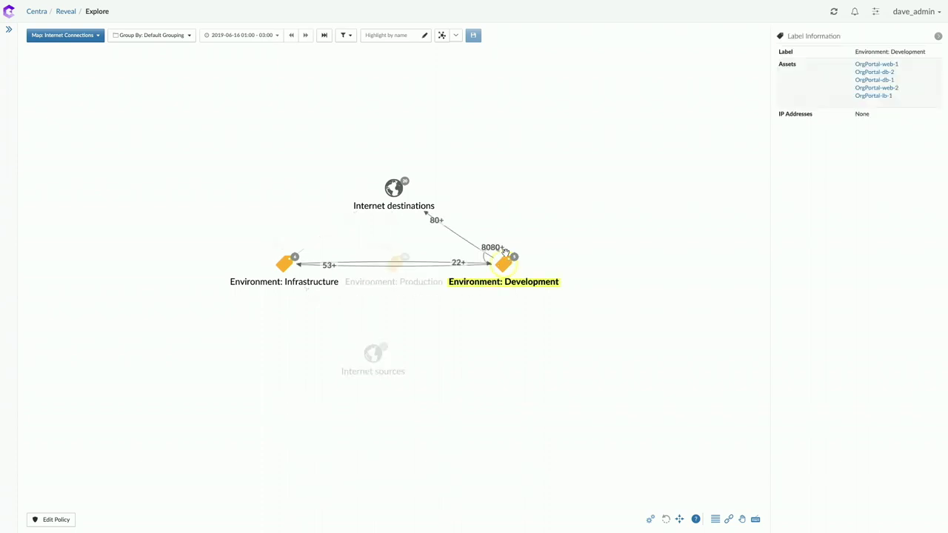
click(458, 234)
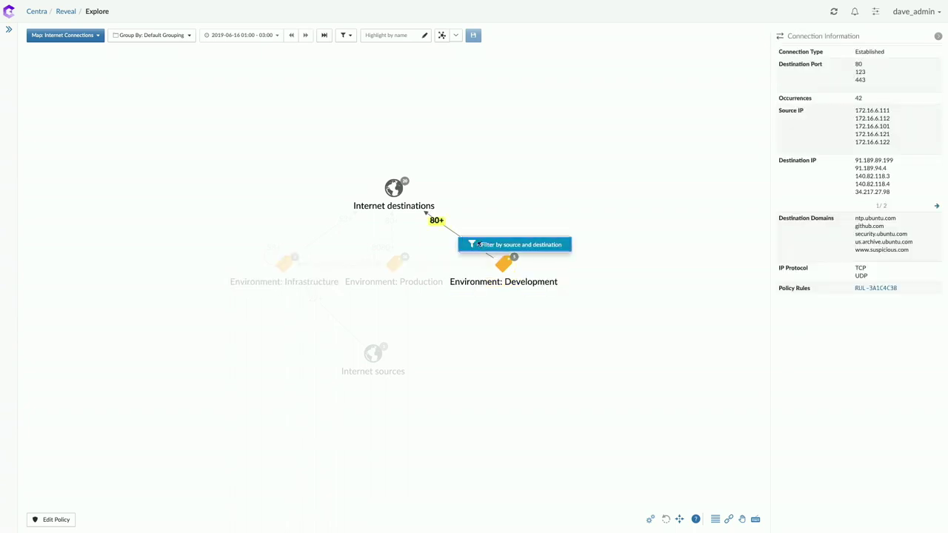
click(482, 245)
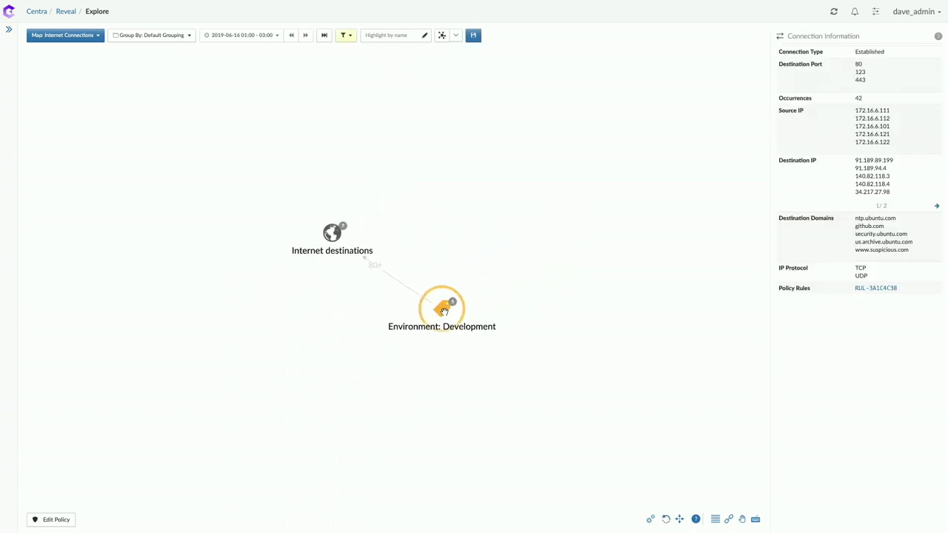
Step: Spread the Environment: Development and Internet destinations nodes apart and expand Internet destinations into its individual domains
drag(437, 308, 220, 311)
drag(335, 234, 412, 234)
double_click(412, 234)
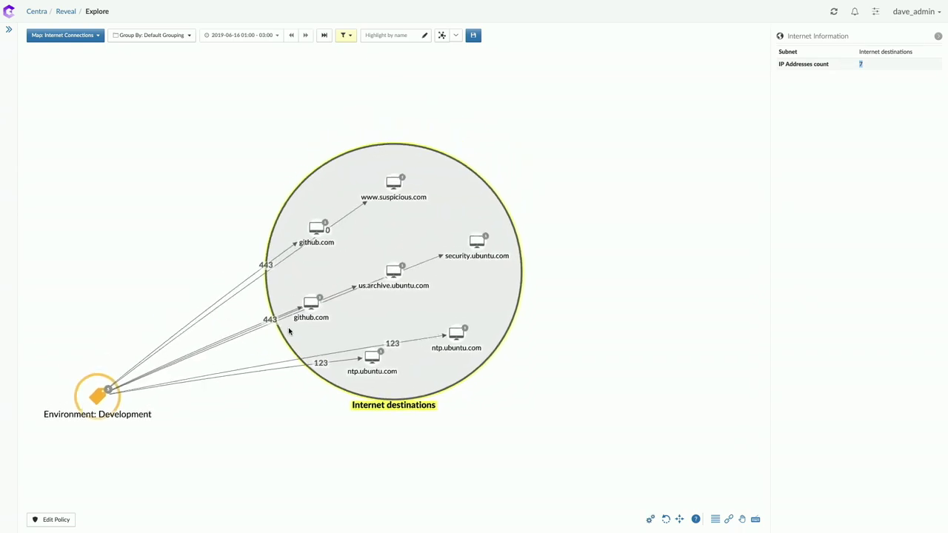
click(312, 226)
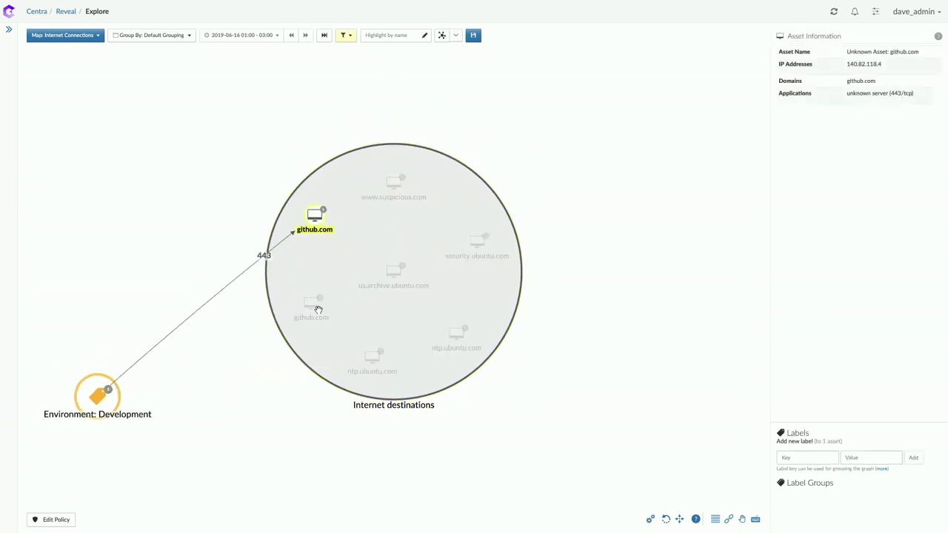
drag(317, 309, 319, 258)
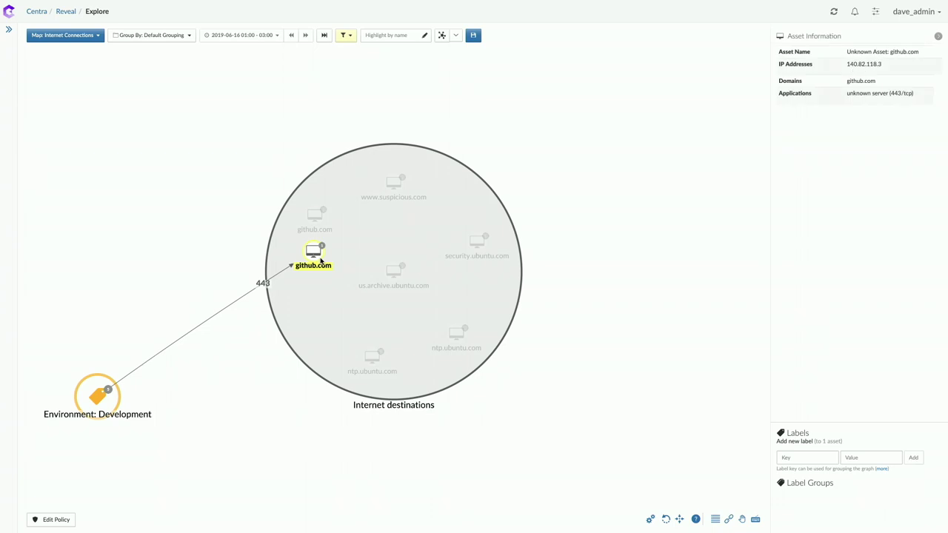
click(376, 251)
drag(395, 272, 478, 272)
drag(457, 333, 425, 345)
click(407, 269)
drag(395, 180, 426, 183)
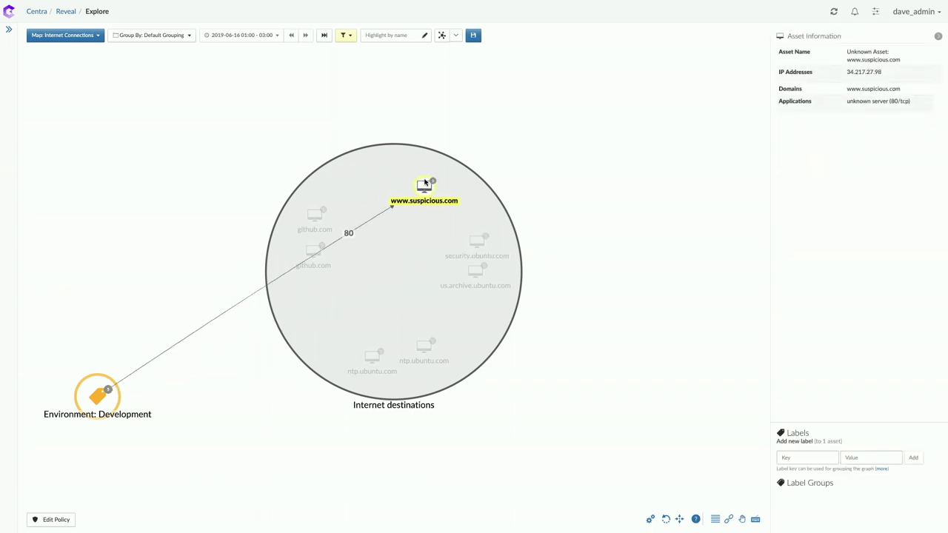
Step: Expand Environment: Development through App: OrgPortal to its roles and inspect the internet connections of Role: WebServer, Role: LB and Role: DB
double_click(96, 396)
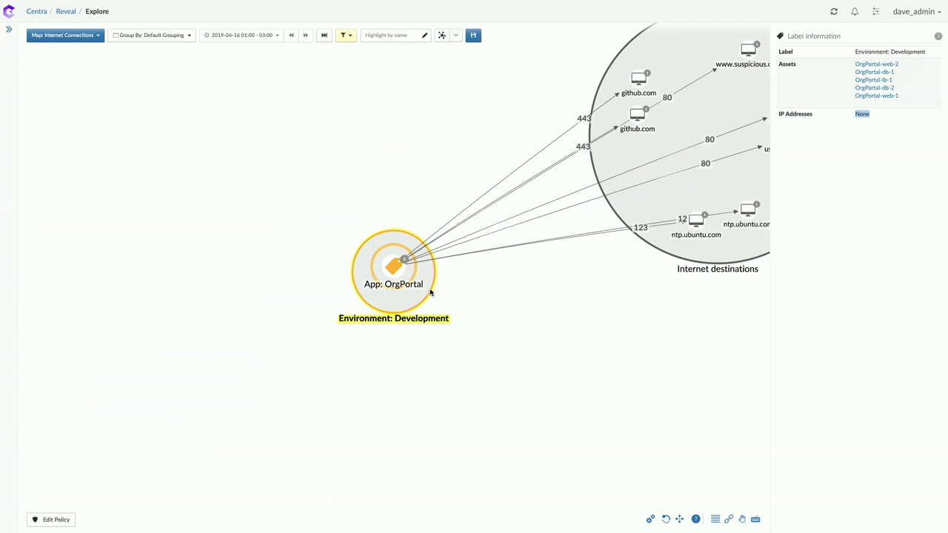
double_click(391, 268)
drag(650, 331, 442, 409)
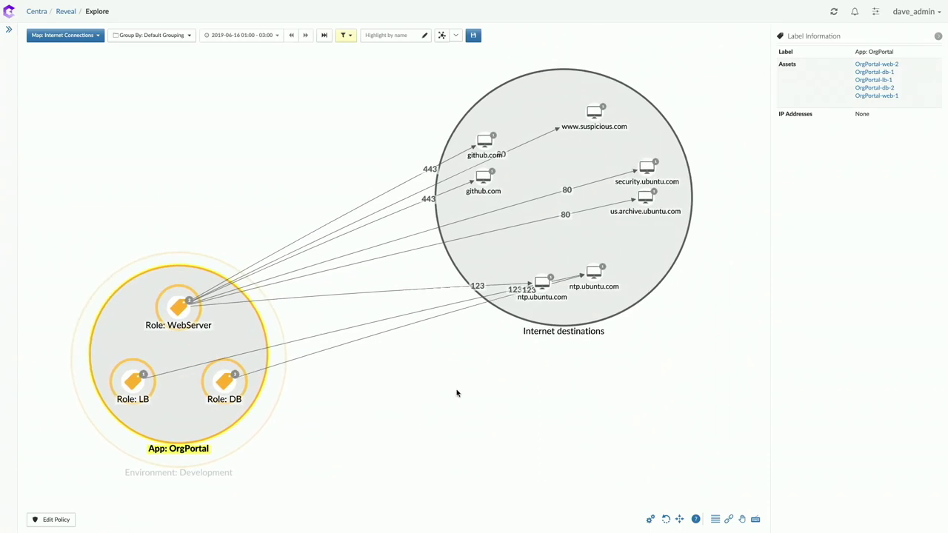
click(176, 309)
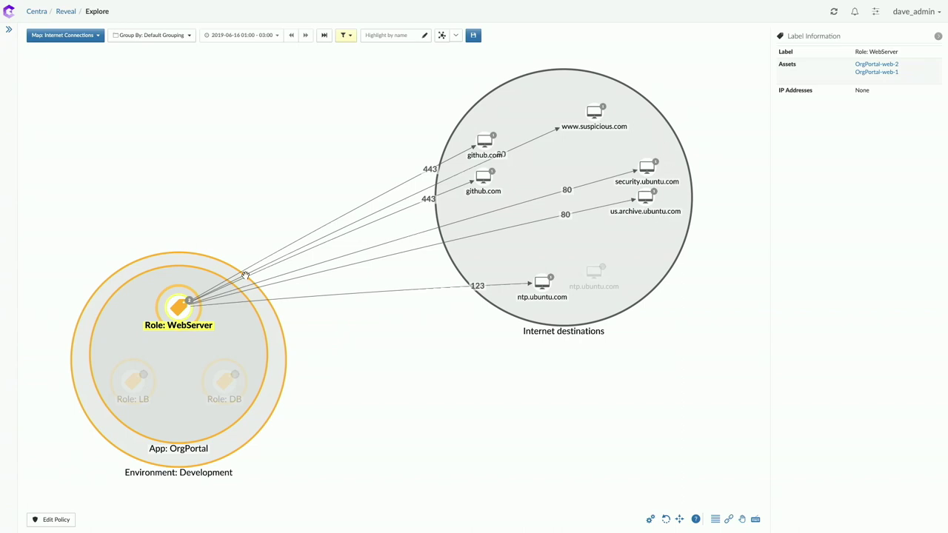
click(134, 383)
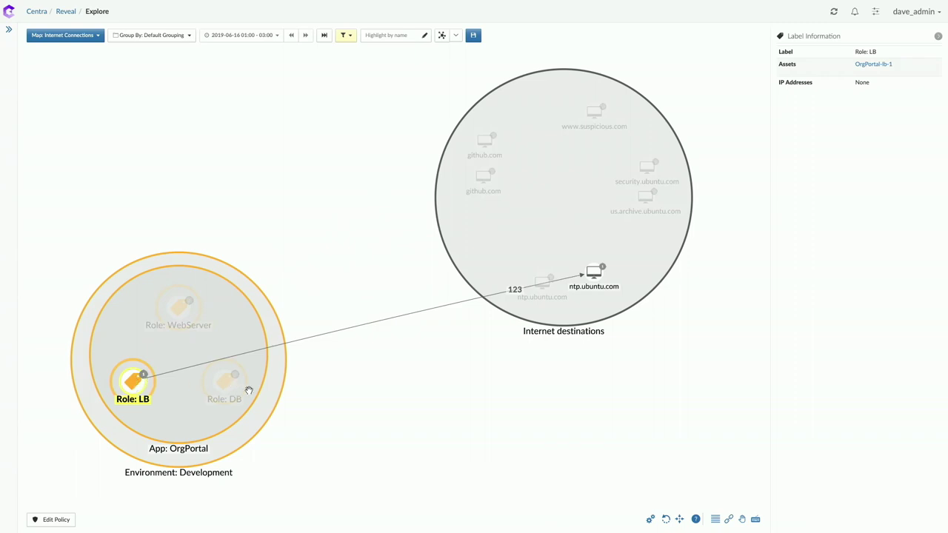
click(223, 384)
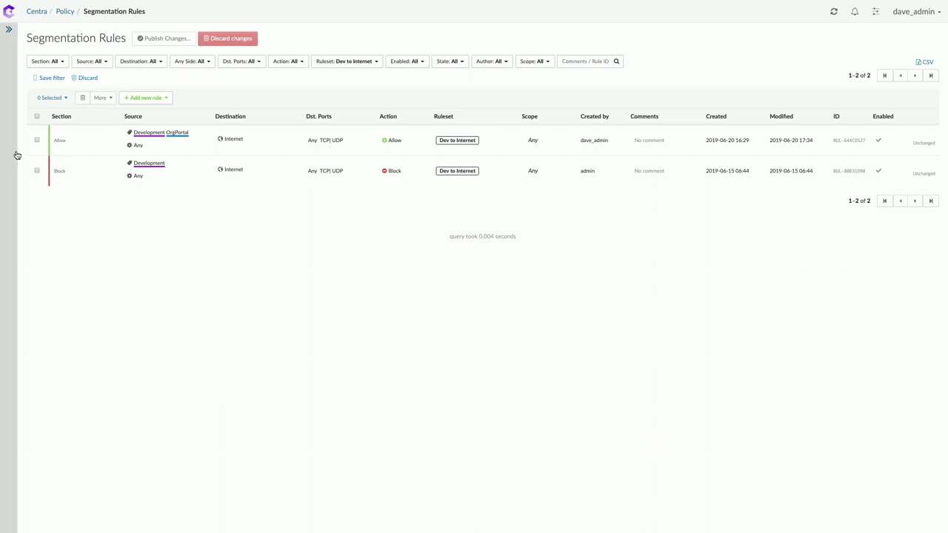
Step: Duplicate the Development OrgPortal allow rule in the Dev to Internet ruleset and narrow the original's source to Development & OrgPortal & WebServer
mouse_move(804, 157)
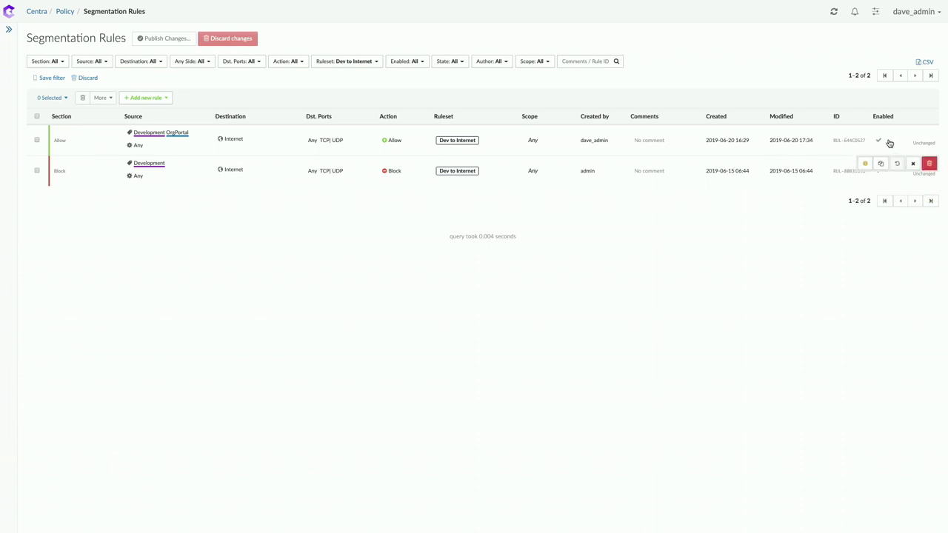
click(875, 164)
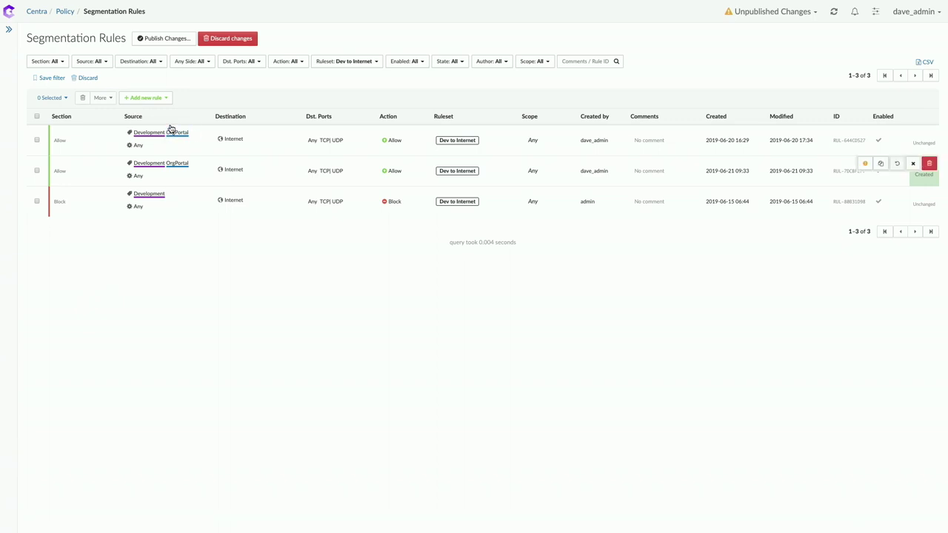
click(162, 134)
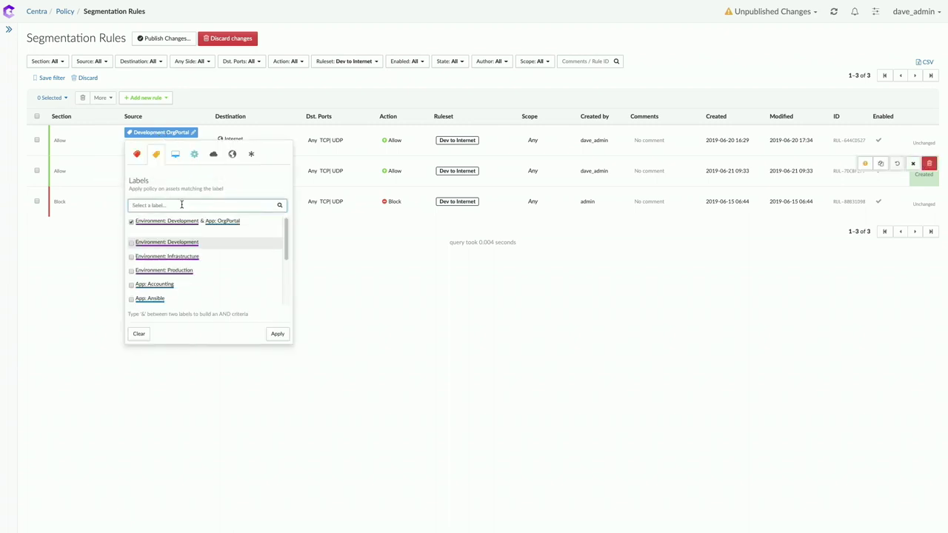
text(de)
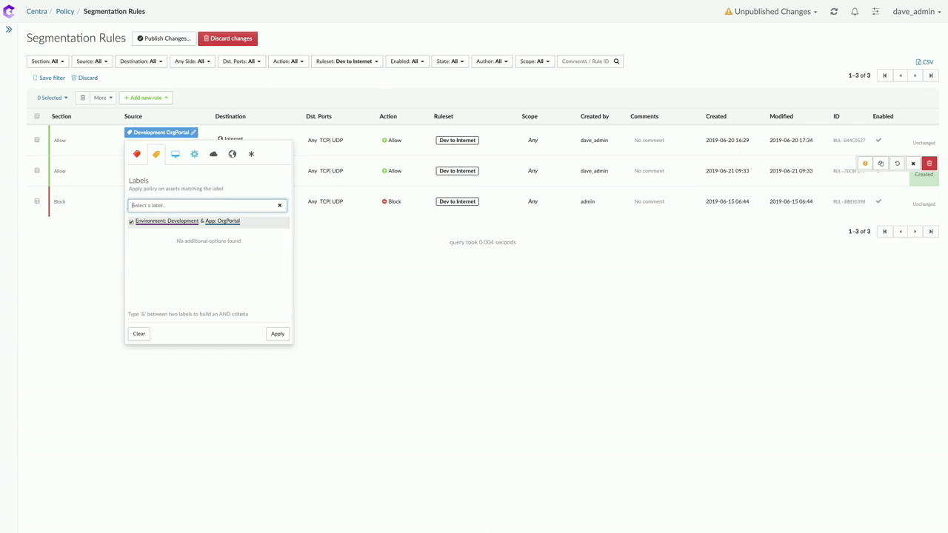
text(v&)
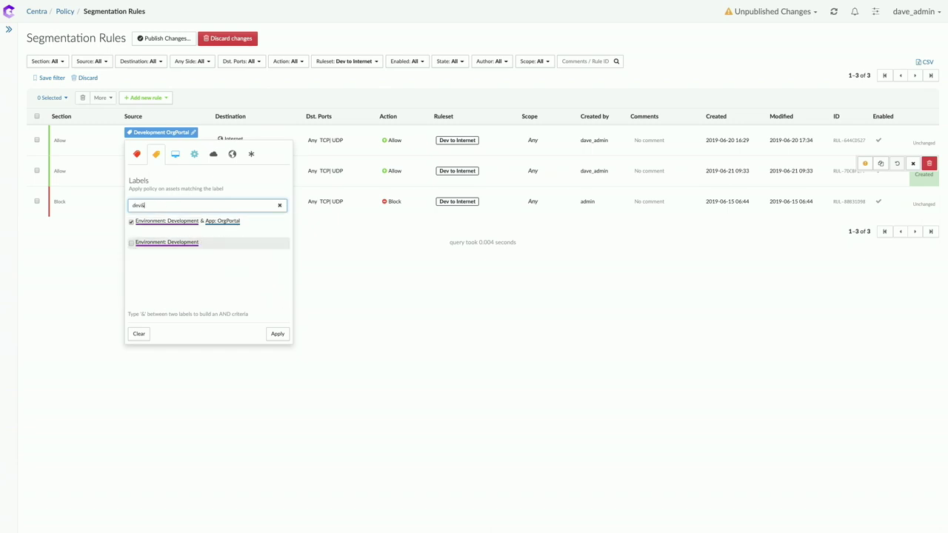
text(or)
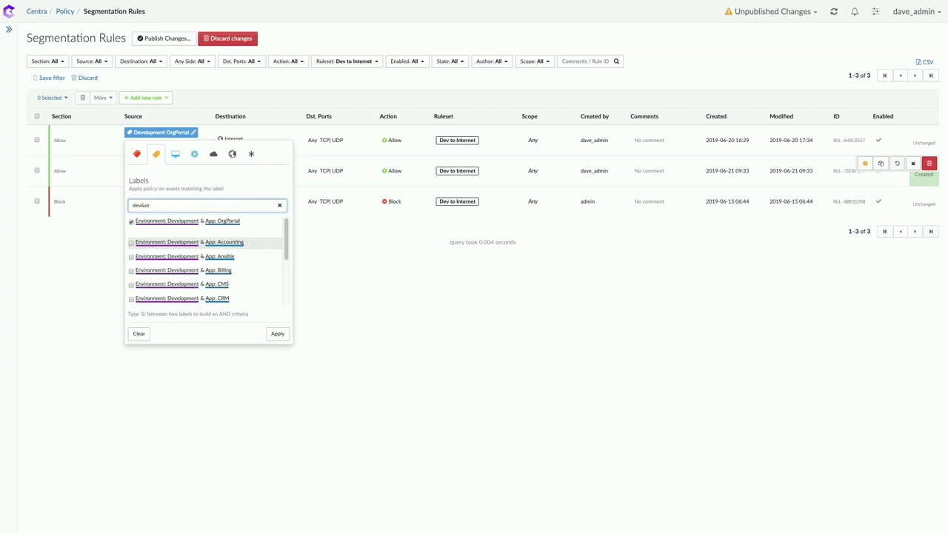
text(g&web)
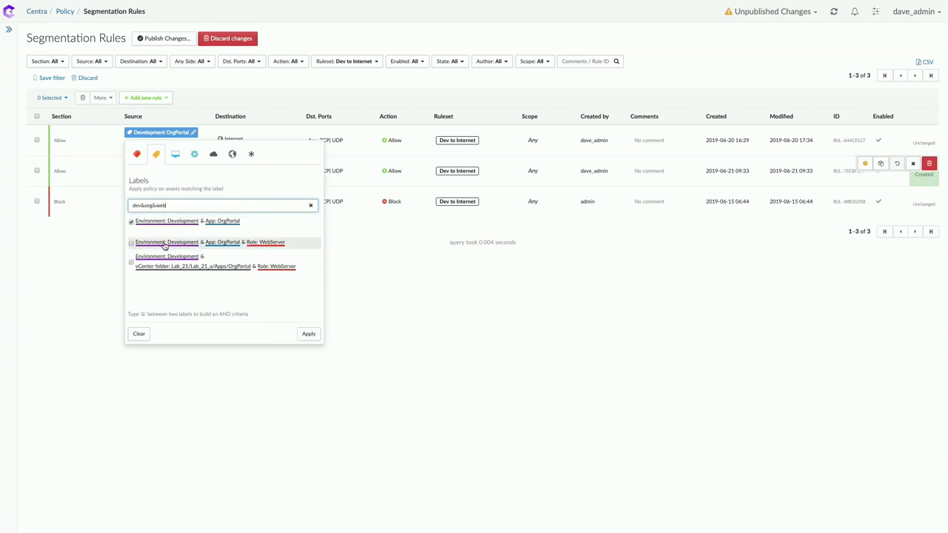
click(132, 245)
click(131, 221)
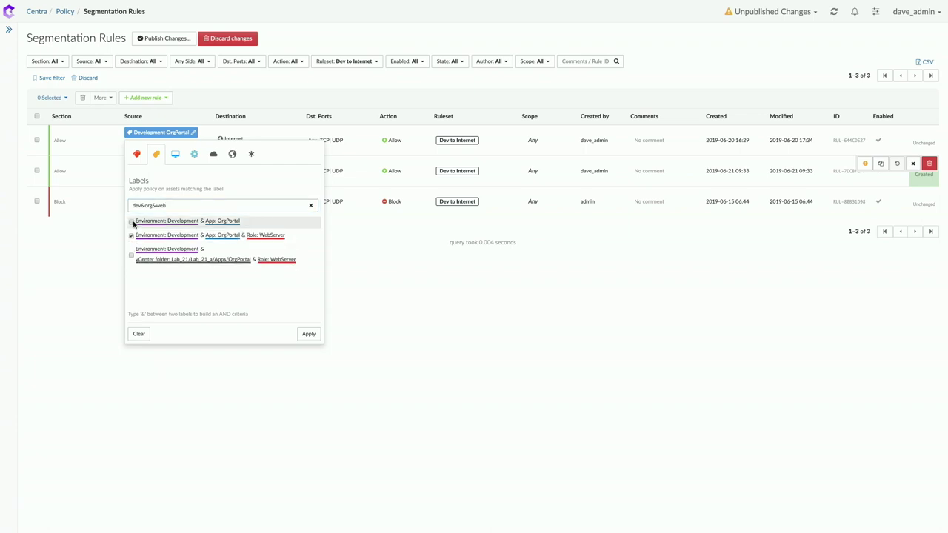
click(309, 335)
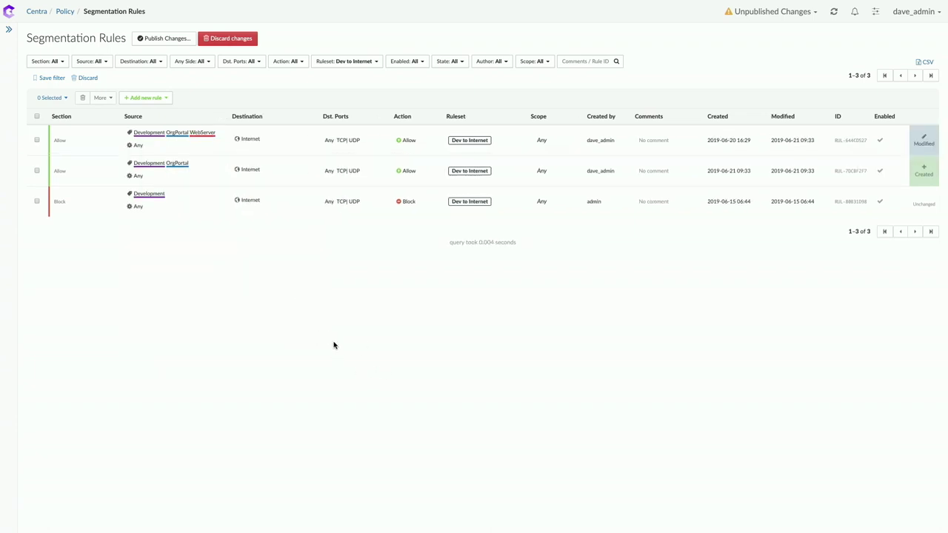
Step: Replace the Internet destination of the WebServer allow rule with the domain *.github.com
click(252, 138)
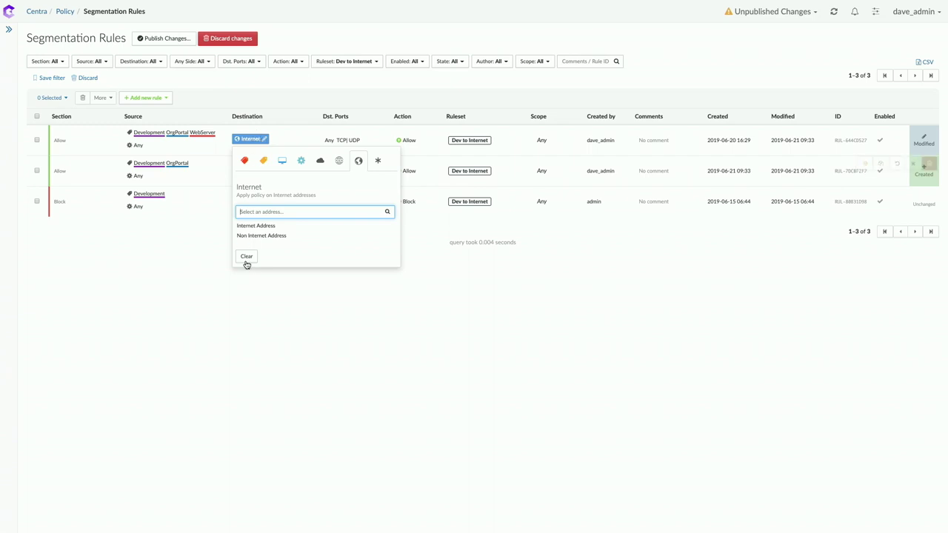
click(245, 256)
click(252, 139)
click(340, 160)
click(291, 208)
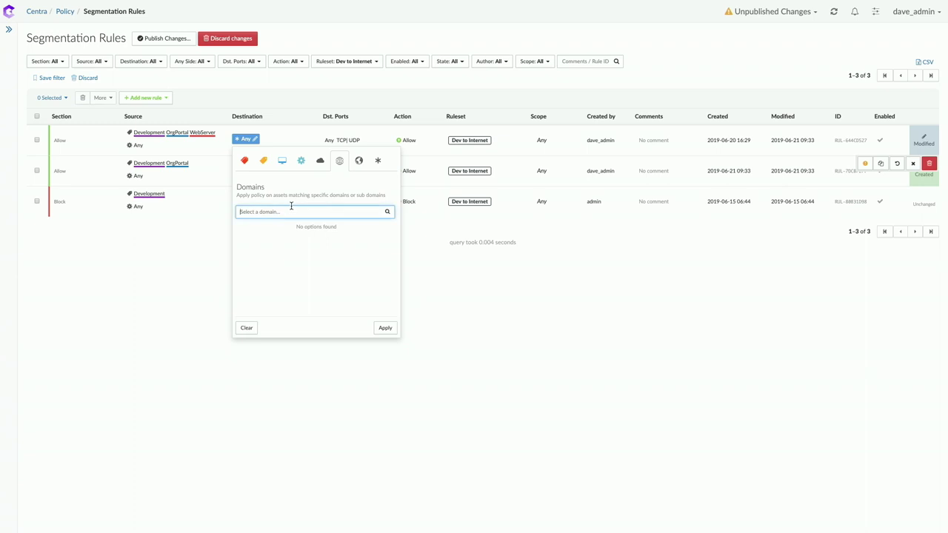
text(g)
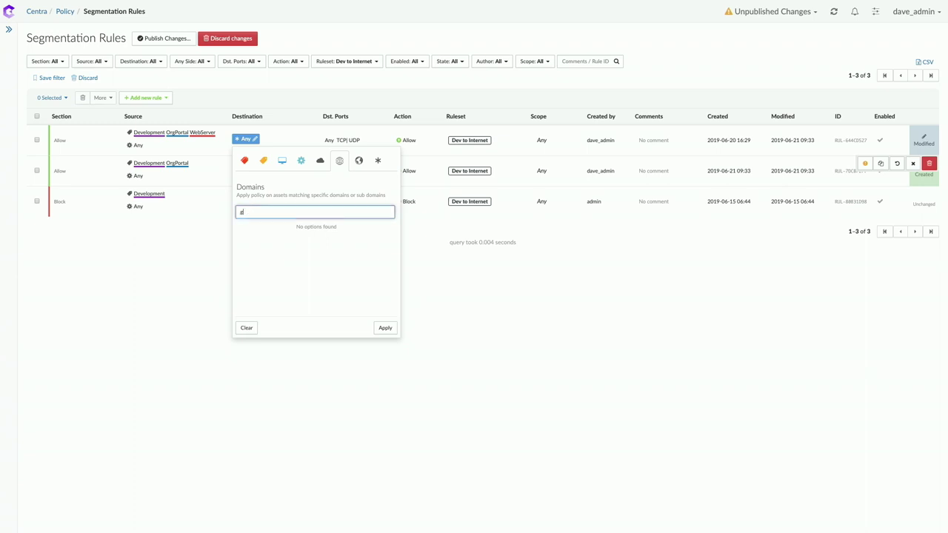
text(ithub.com)
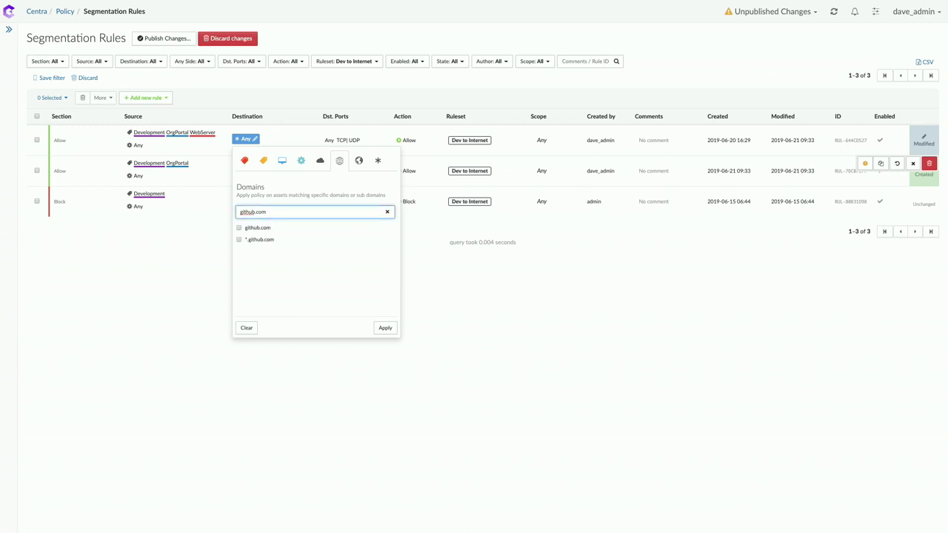
click(238, 241)
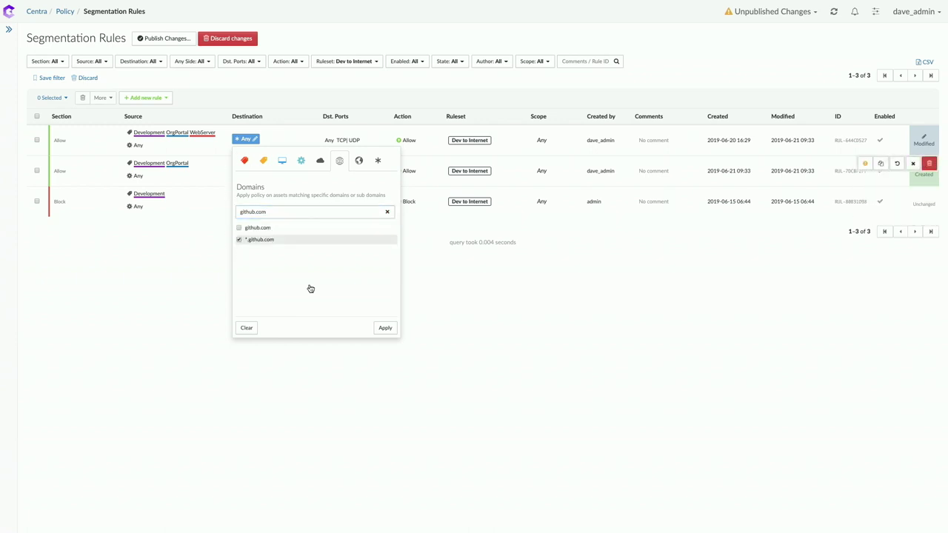
click(383, 328)
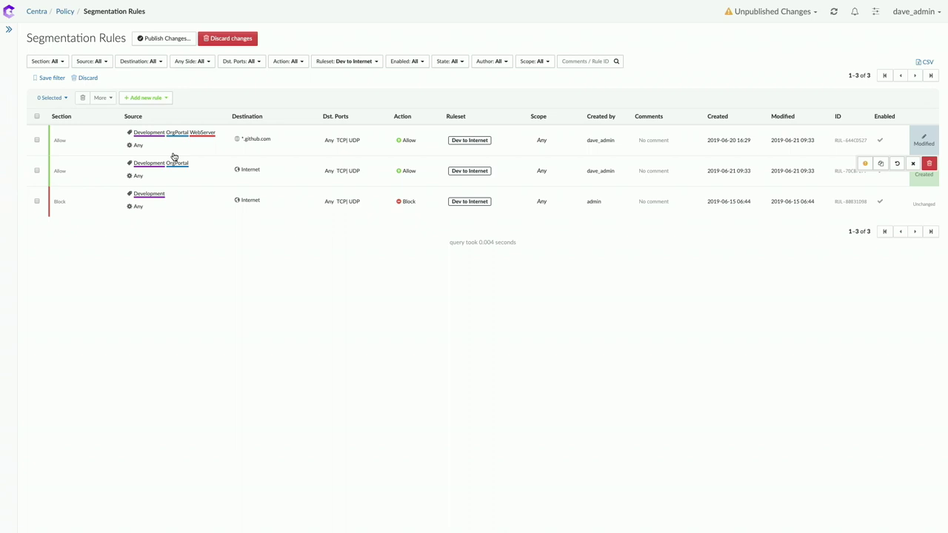
Step: Set the destination of the duplicated Development OrgPortal allow rule to the domain *.ubuntu.com
click(252, 171)
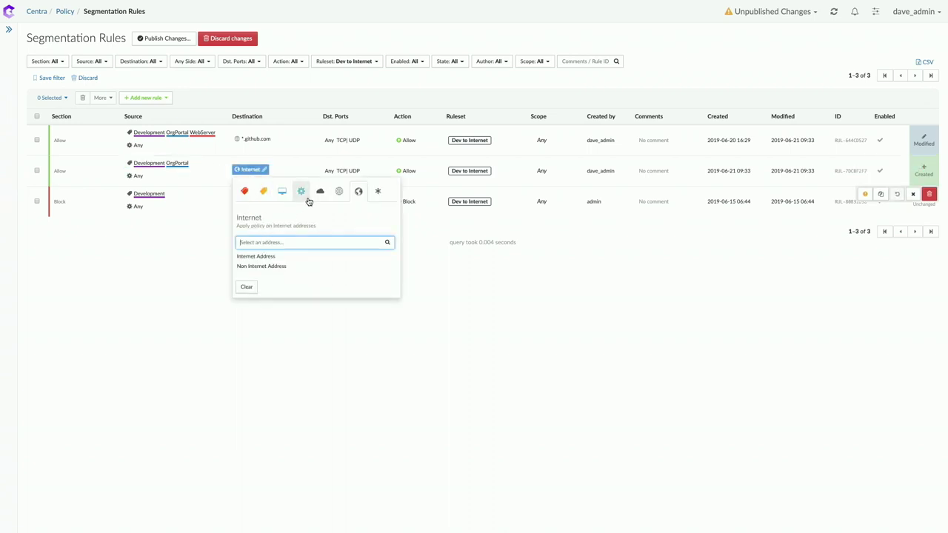
click(339, 193)
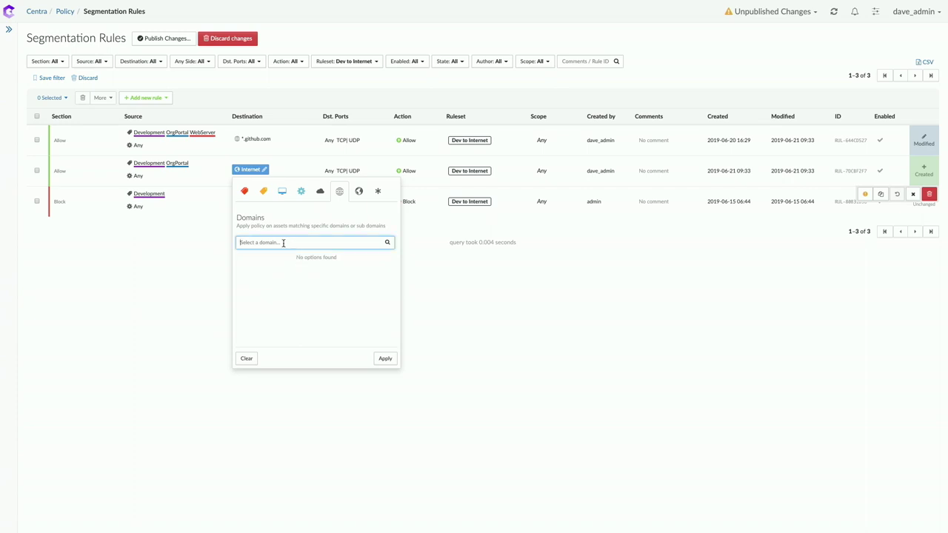
click(283, 243)
text(*.ub)
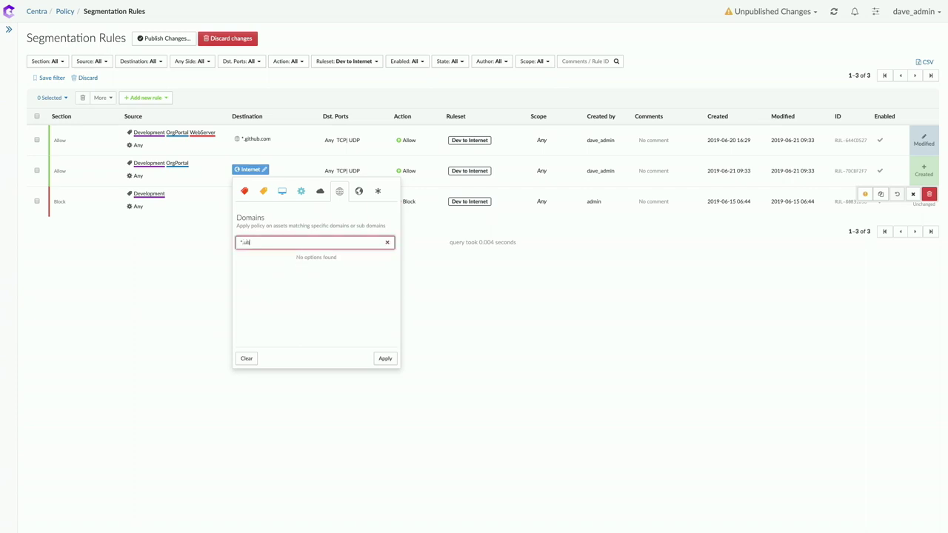
text(untu.com)
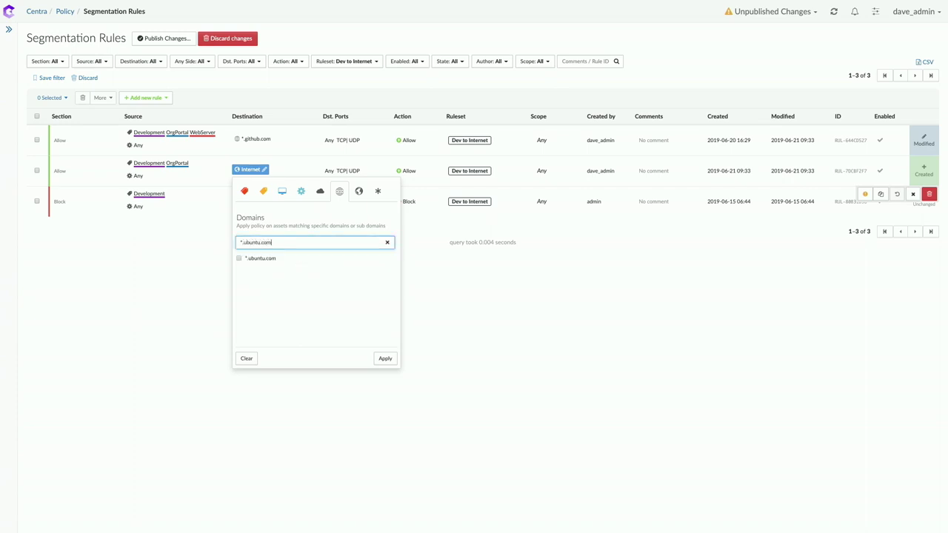
click(239, 259)
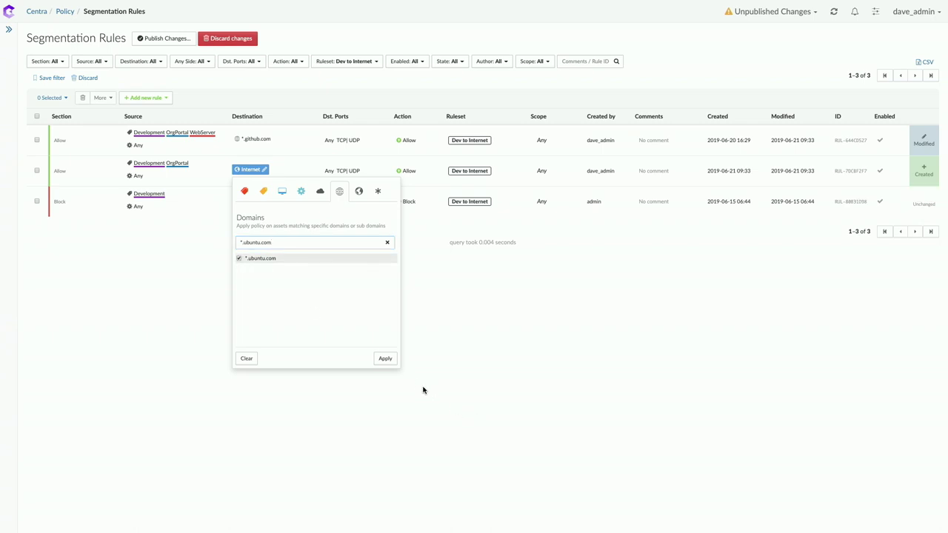
click(386, 360)
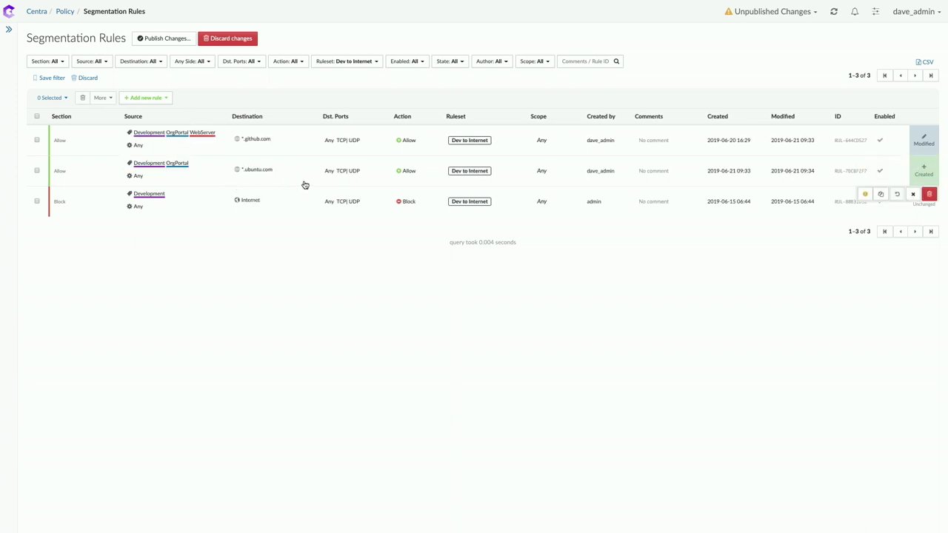
Step: Publish the modified Dev to Internet ruleset as a new policy revision
click(765, 11)
click(767, 31)
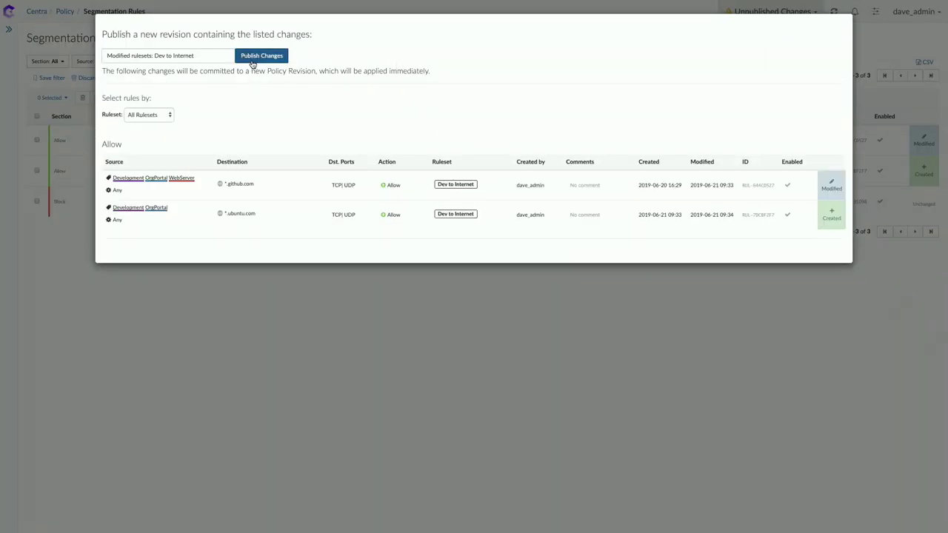
click(253, 59)
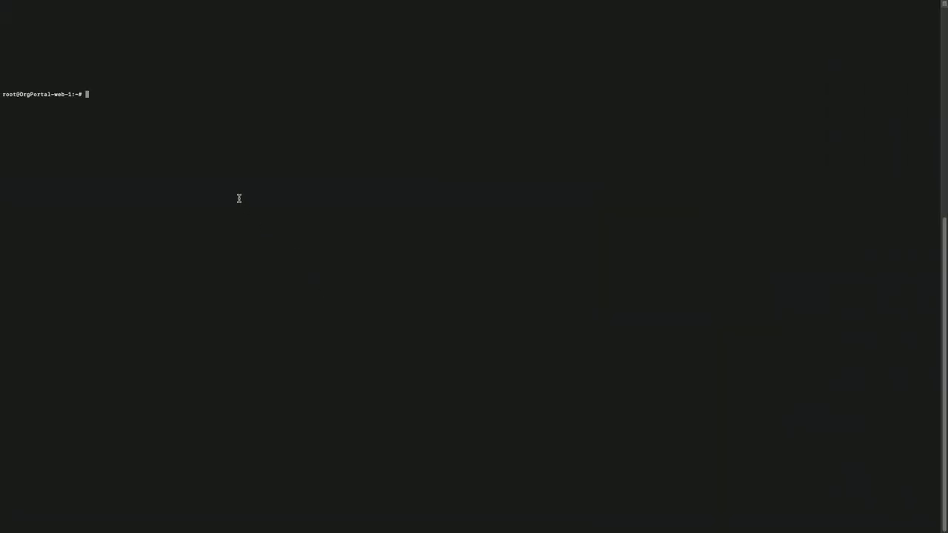
Step: Switch to the OrgPortal-web-1 terminal and test access to GitHub with wget github.com
text(clear)
key(Up)
key(Up)
key(Return)
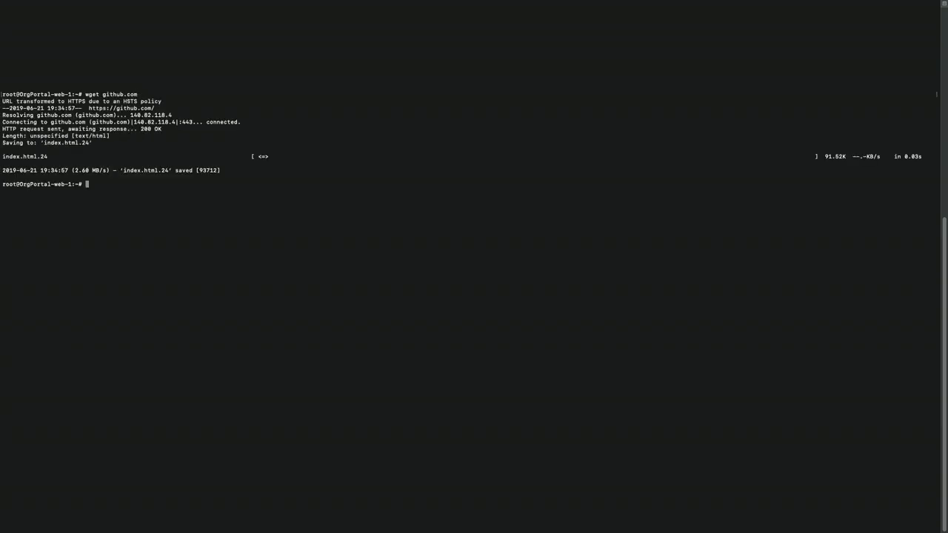
Step: Rerun another earlier command from the OrgPortal-web-1 terminal history to test the published policy further
key(Up)
key(Up)
key(Up)
key(Return)
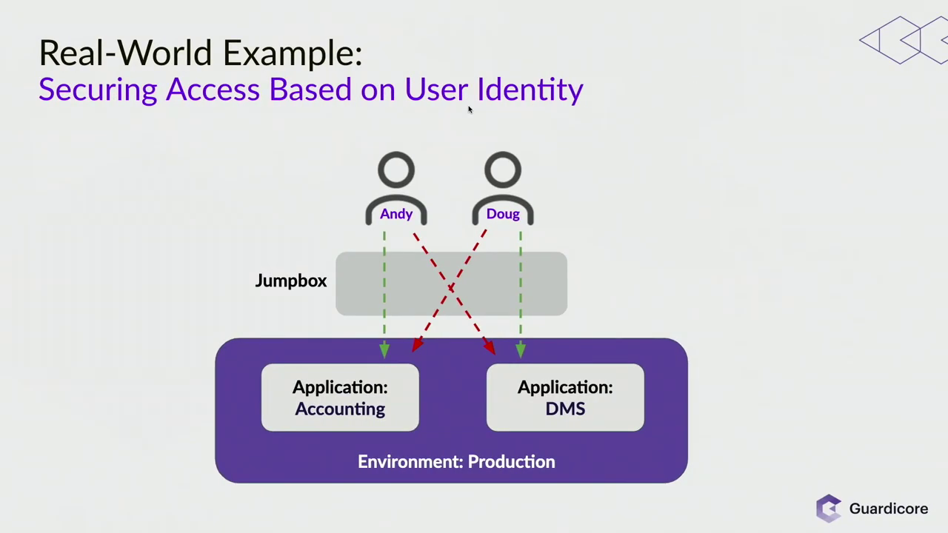
key(Right)
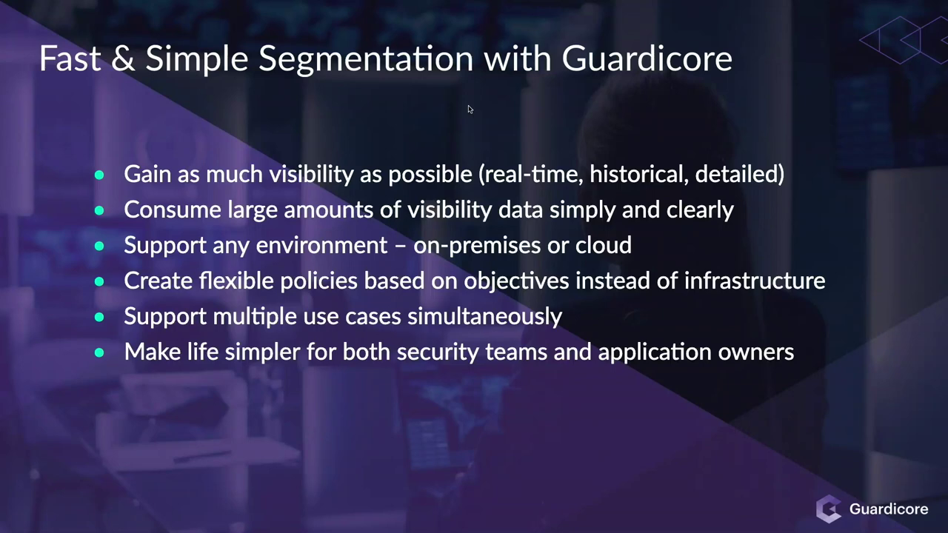